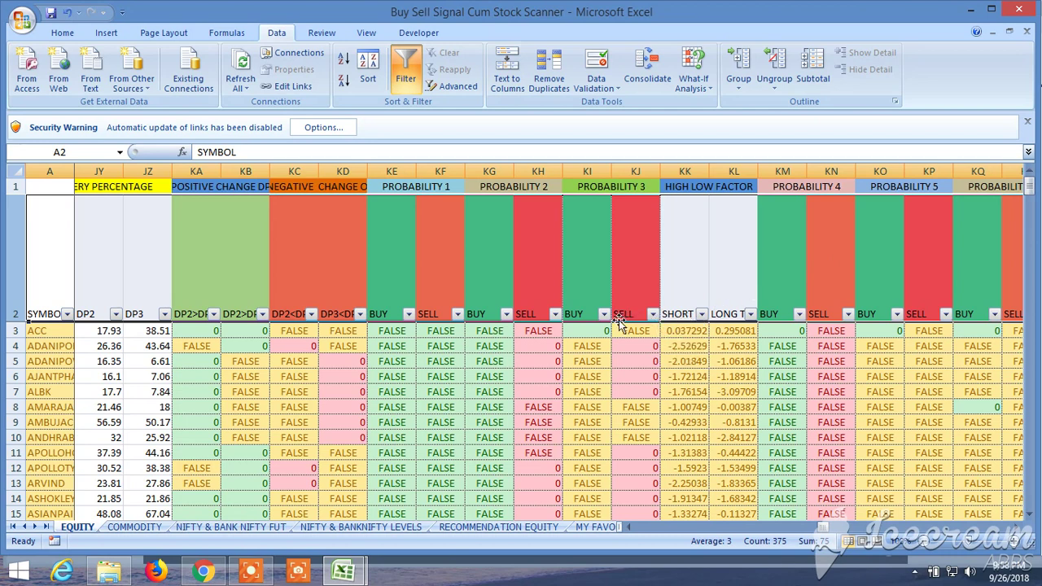
Filter the Probability 3 BUY column of the EQUITY sheet to value 0 only, excluding FALSE and blanks
{"action": "scroll", "coordinate": [612, 376], "scroll_direction": "down", "scroll_amount": 5}
{"action": "scroll", "coordinate": [612, 376], "scroll_direction": "down", "scroll_amount": 20}
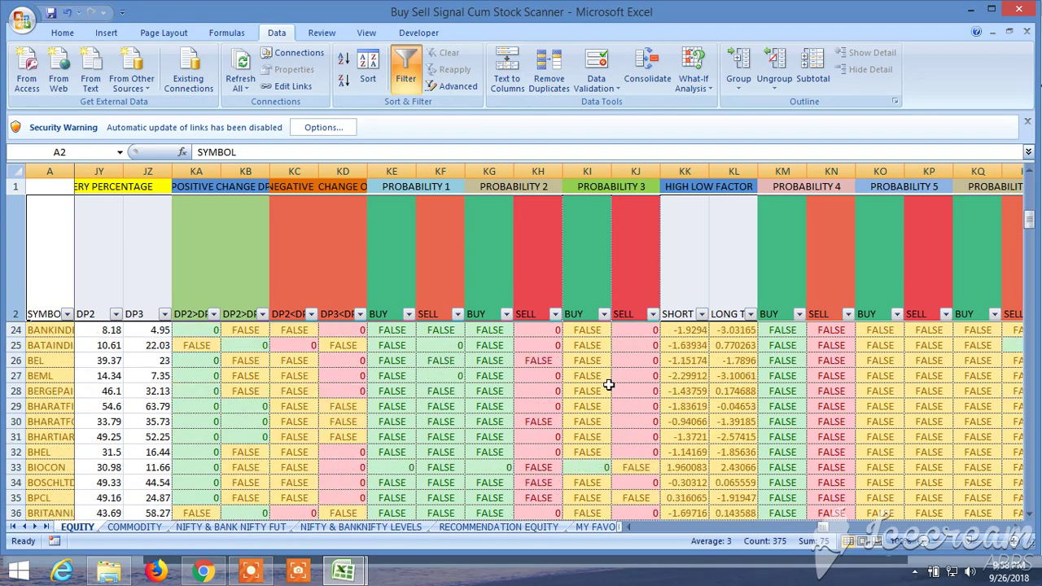
{"action": "scroll", "coordinate": [608, 388], "scroll_direction": "down", "scroll_amount": 20}
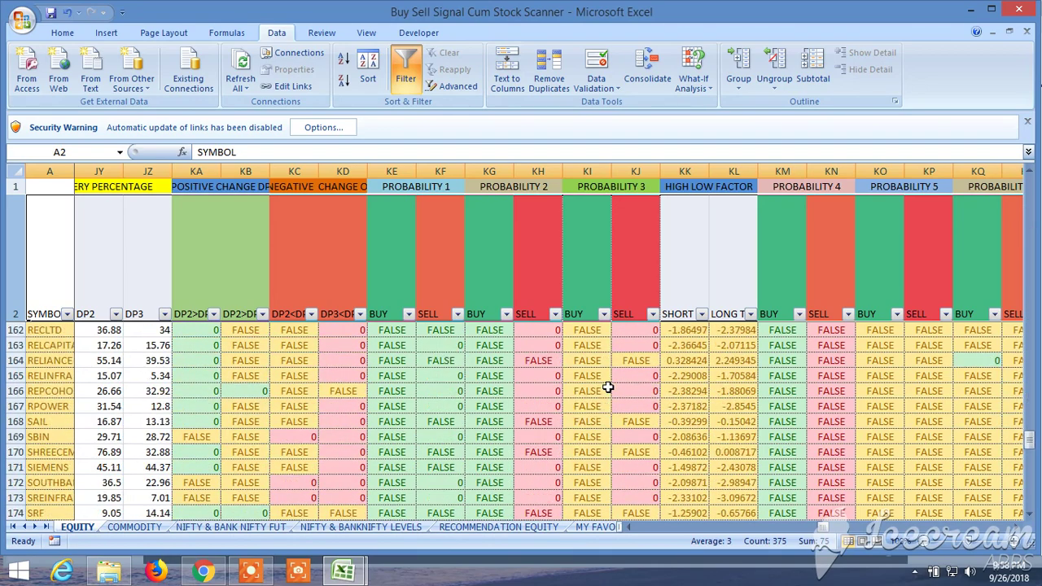
{"action": "scroll", "coordinate": [606, 390], "scroll_direction": "up", "scroll_amount": 10}
{"action": "scroll", "coordinate": [606, 390], "scroll_direction": "up", "scroll_amount": 20}
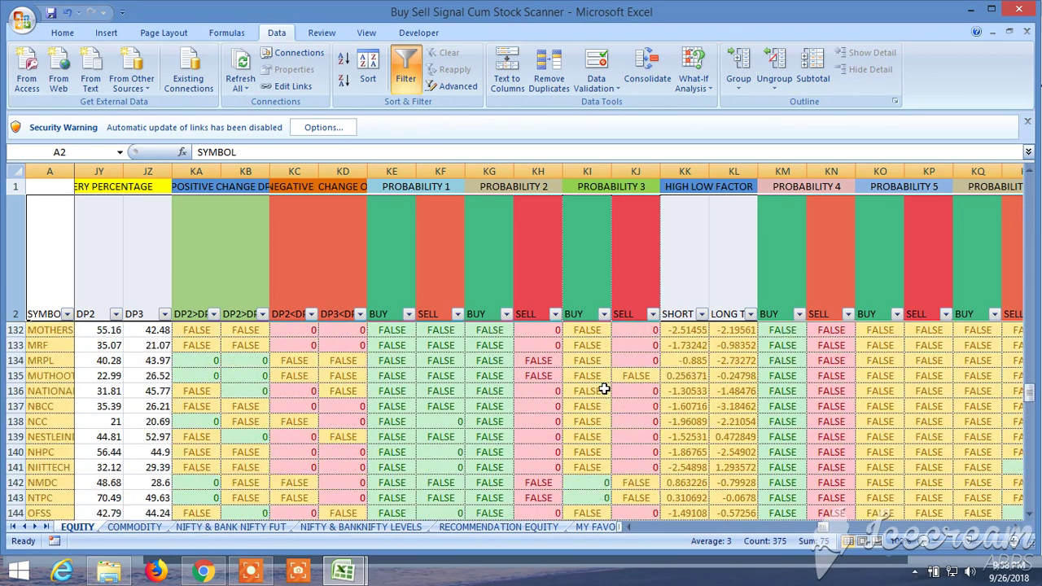
{"action": "scroll", "coordinate": [603, 390], "scroll_direction": "up", "scroll_amount": 8}
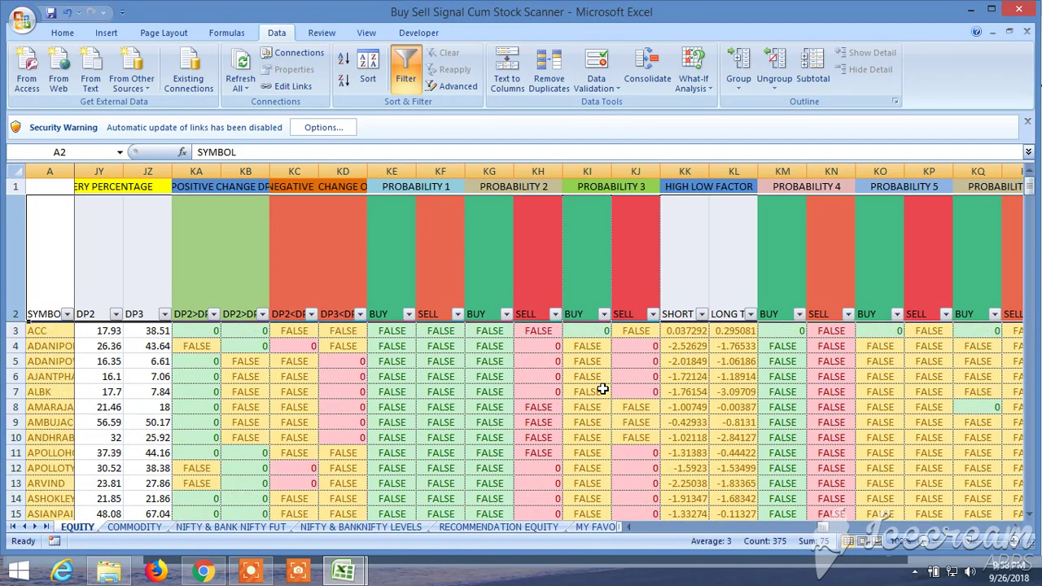
{"action": "left_click", "coordinate": [604, 315]}
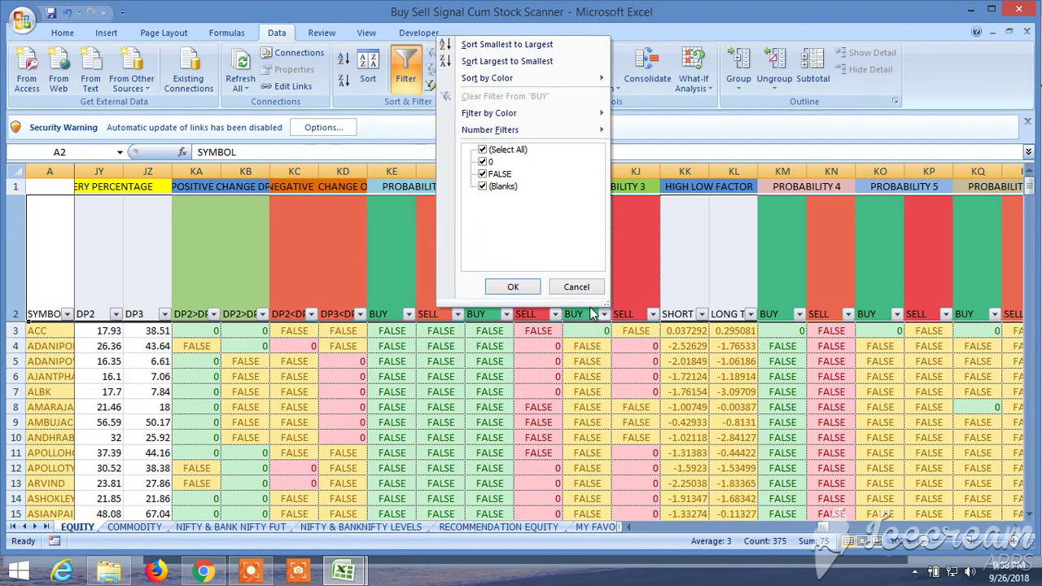
{"action": "left_click", "coordinate": [482, 187]}
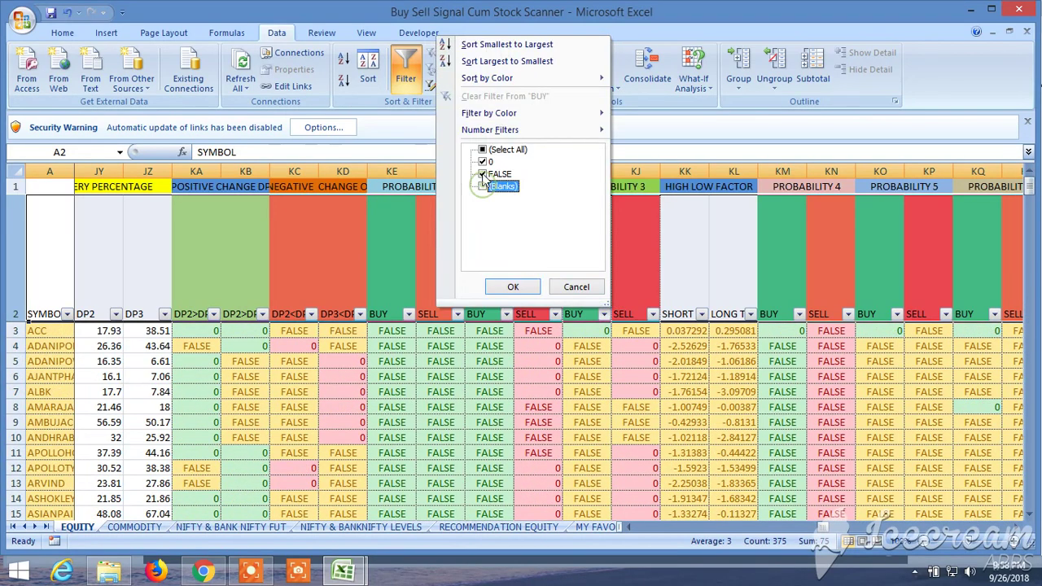
{"action": "left_click", "coordinate": [482, 175]}
{"action": "left_click", "coordinate": [513, 289]}
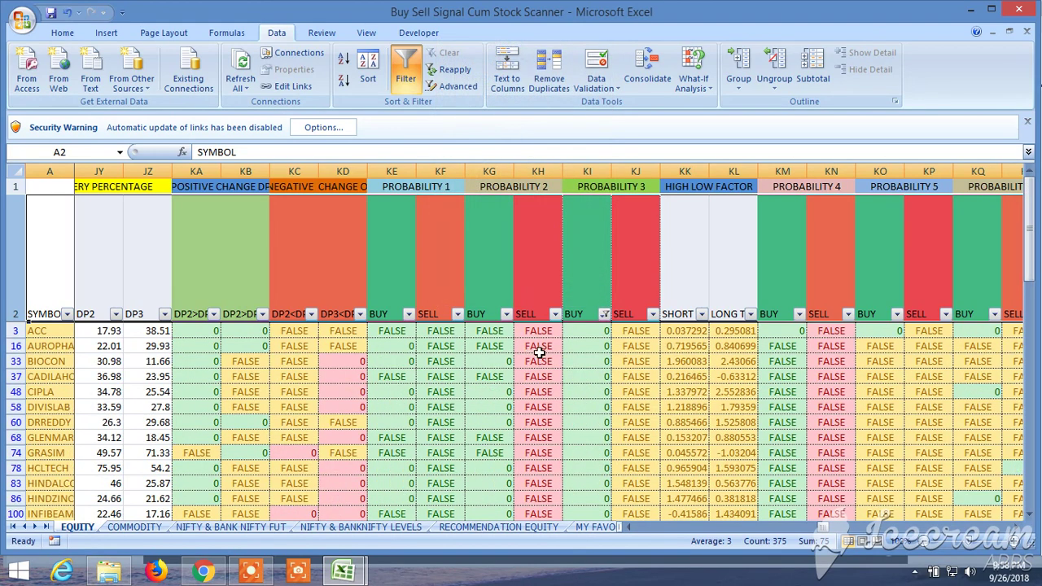
Filter the Probability 2 BUY and Probability 1 BUY columns to value 0 only, excluding FALSE
{"action": "left_click", "coordinate": [507, 314]}
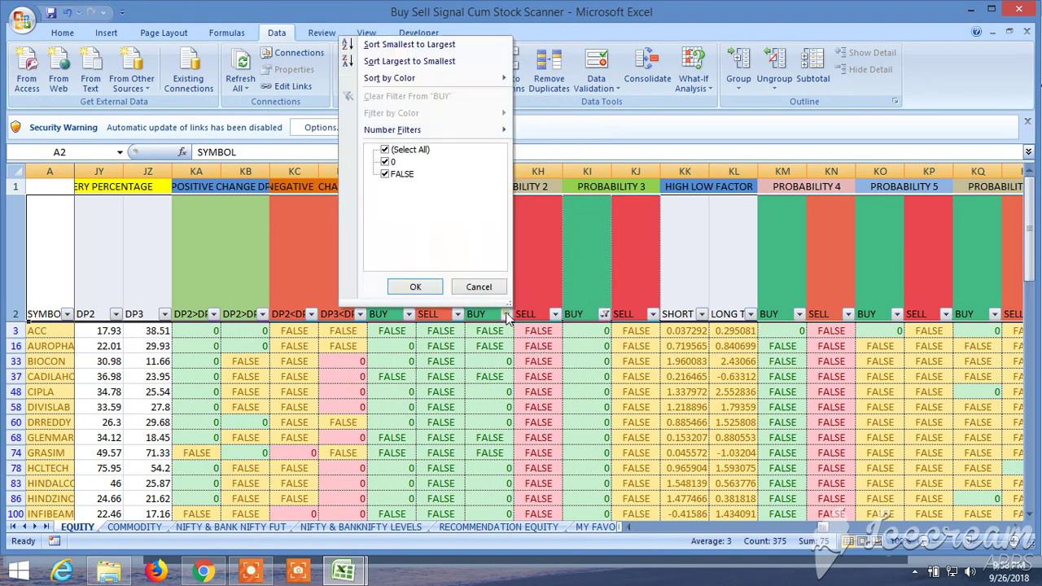
{"action": "left_click", "coordinate": [385, 174]}
{"action": "left_click", "coordinate": [415, 287]}
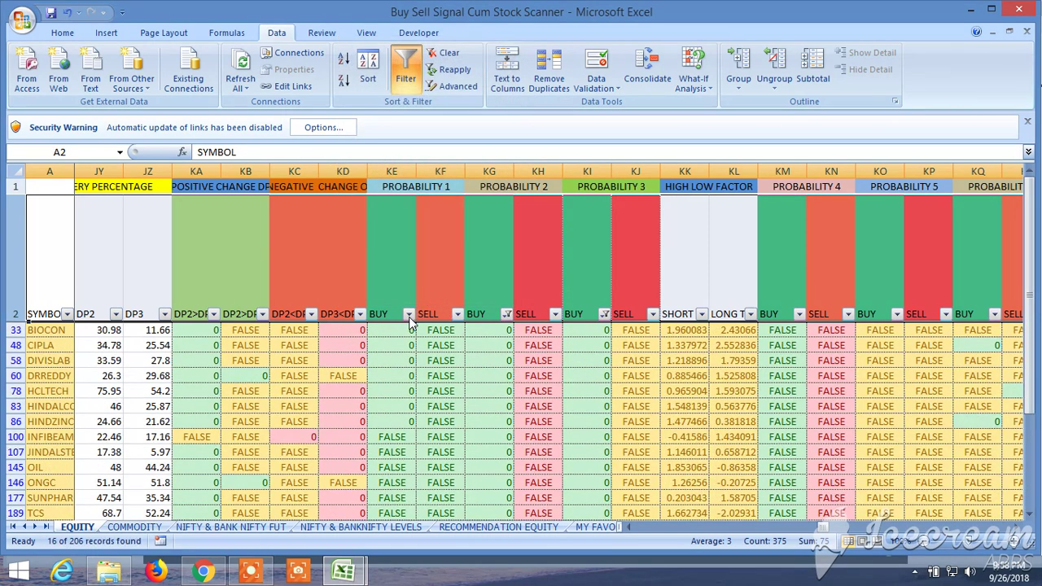
{"action": "left_click", "coordinate": [408, 314]}
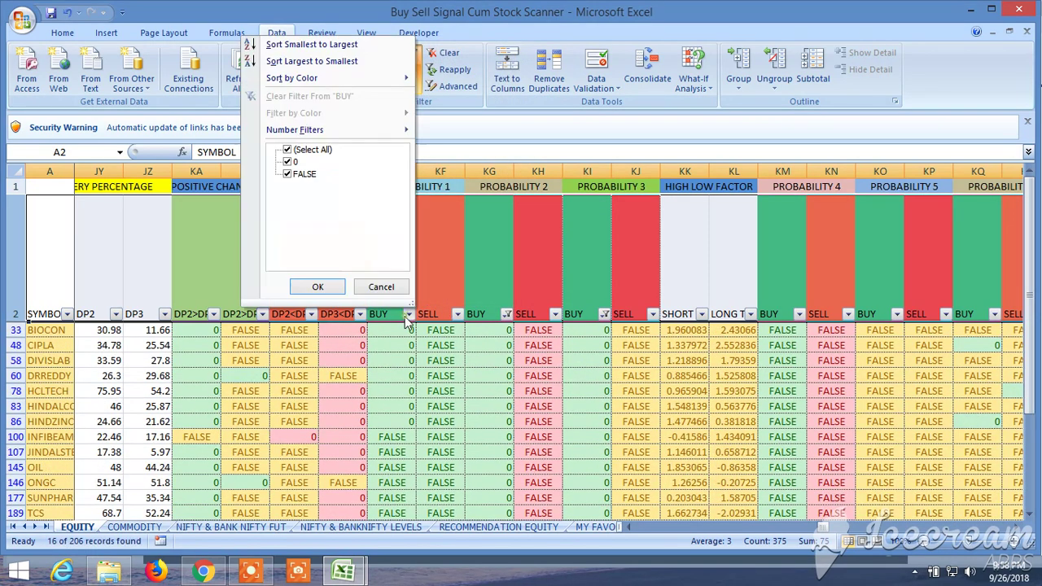
{"action": "left_click", "coordinate": [289, 175]}
{"action": "left_click", "coordinate": [317, 287]}
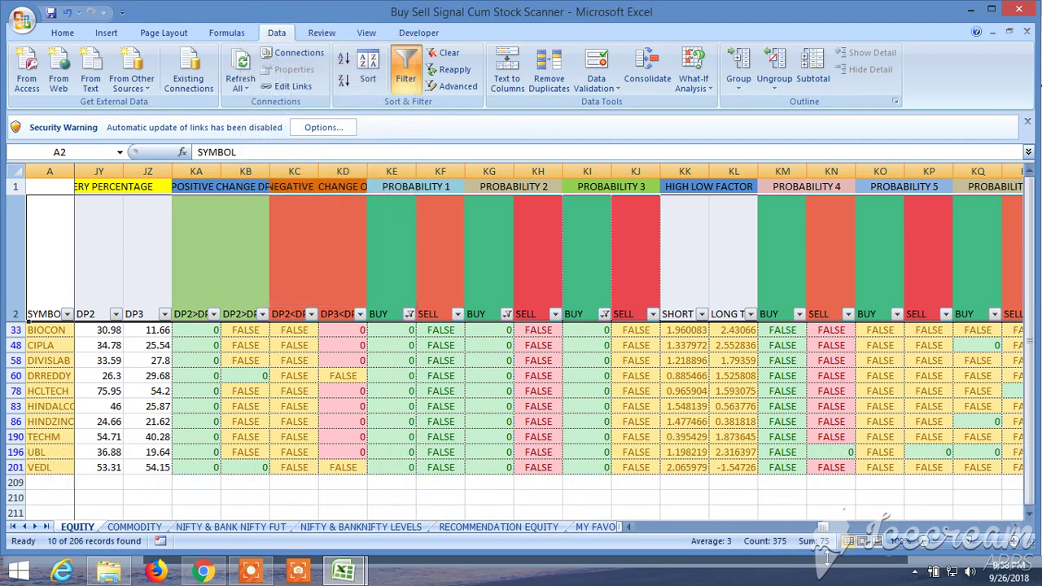
Filter the UP column of the EMA 5-8-13 crossover to show only TRUE
{"action": "left_click_drag", "start_coordinate": [824, 528], "coordinate": [649, 545]}
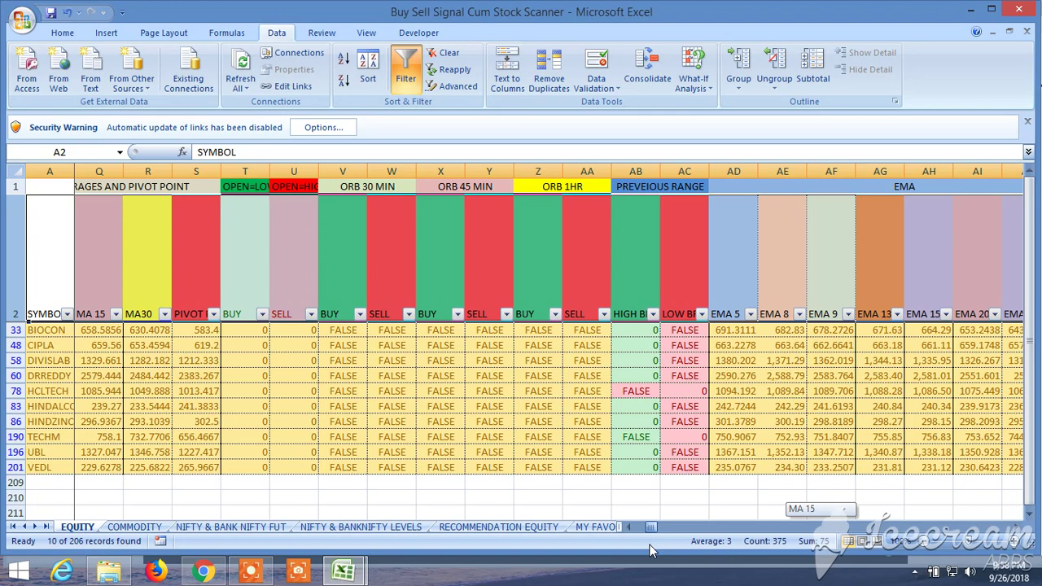
{"action": "left_click_drag", "start_coordinate": [650, 545], "coordinate": [656, 543]}
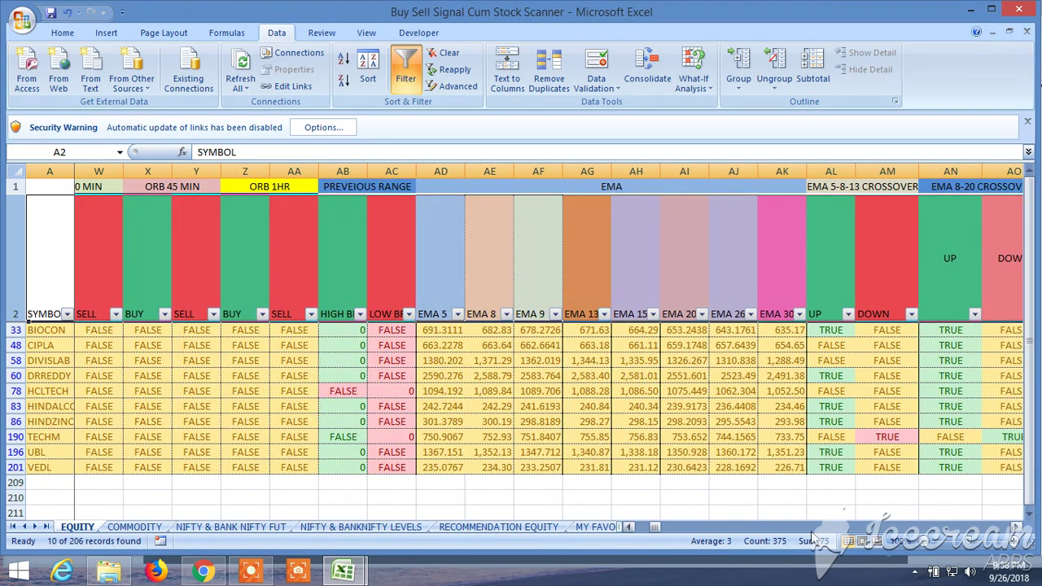
{"action": "left_click", "coordinate": [847, 314]}
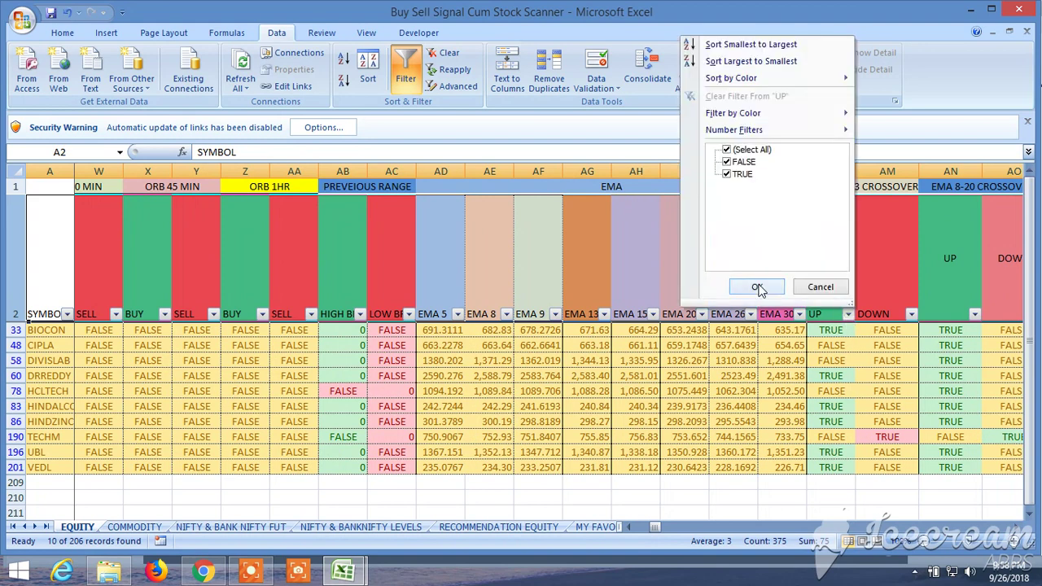
{"action": "left_click", "coordinate": [727, 162]}
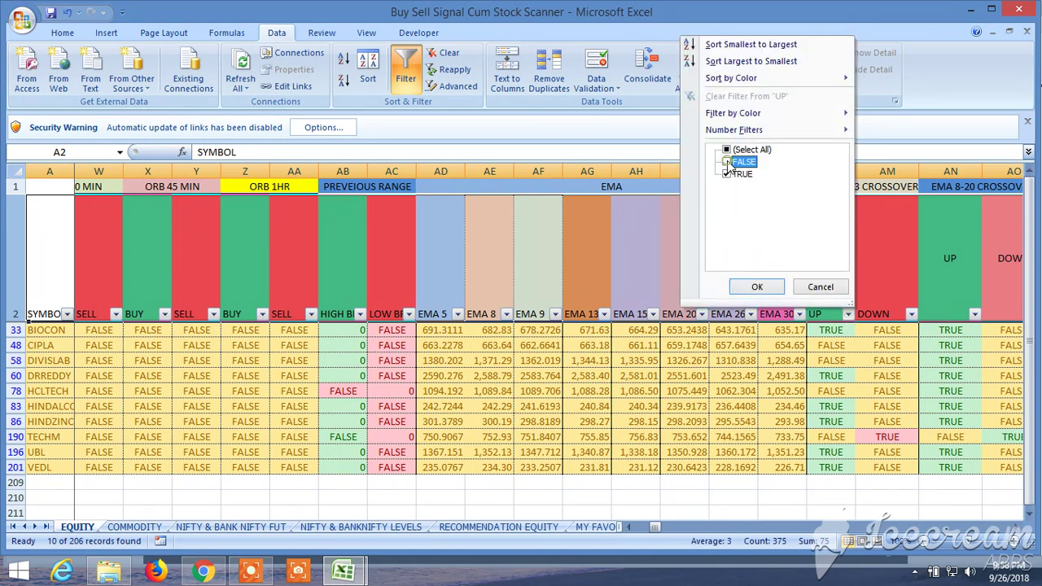
{"action": "left_click", "coordinate": [757, 287]}
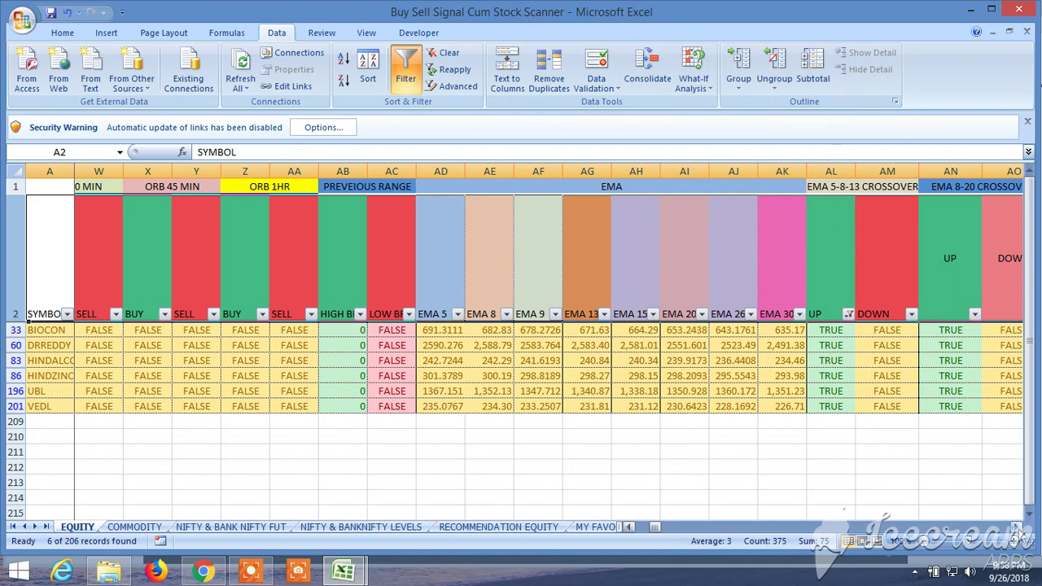
Filter the UP column of the EMA 9-26 crossover to show only TRUE
{"action": "left_click", "coordinate": [1017, 527]}
{"action": "left_click", "coordinate": [1018, 527]}
{"action": "left_click", "coordinate": [1017, 527]}
{"action": "left_click", "coordinate": [1018, 527]}
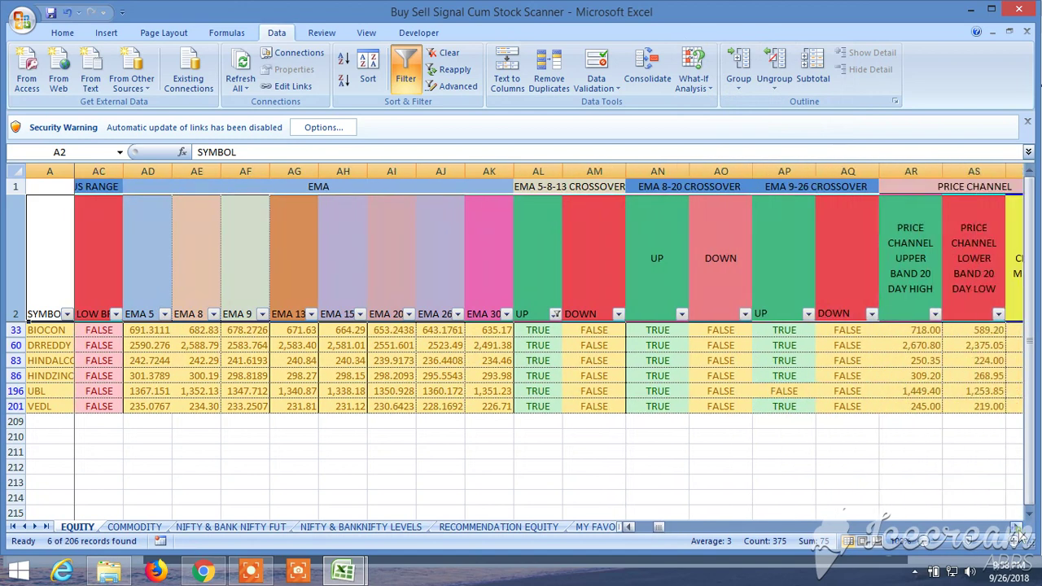
{"action": "left_click", "coordinate": [808, 314]}
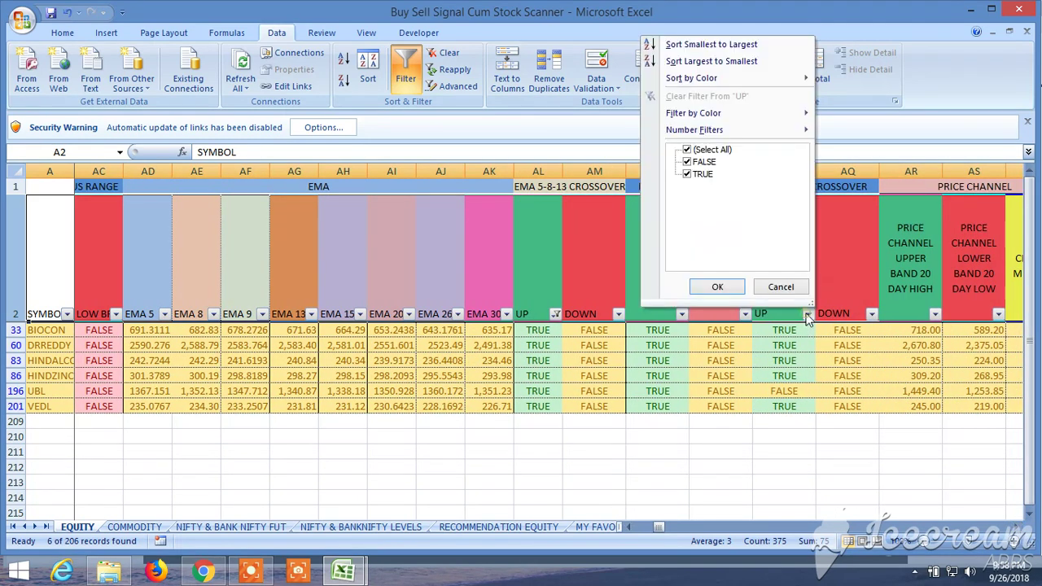
{"action": "left_click", "coordinate": [688, 162]}
{"action": "left_click", "coordinate": [717, 286]}
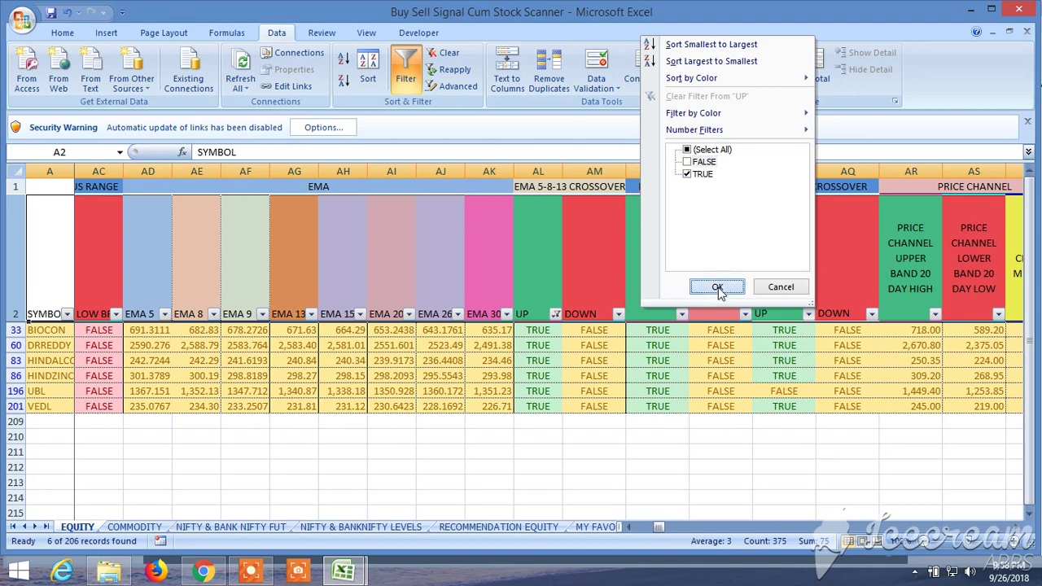
Check the price channel columns for stocks with LTP close to the upper band and identify their symbols
{"action": "left_click", "coordinate": [1016, 527]}
{"action": "left_click", "coordinate": [1016, 528]}
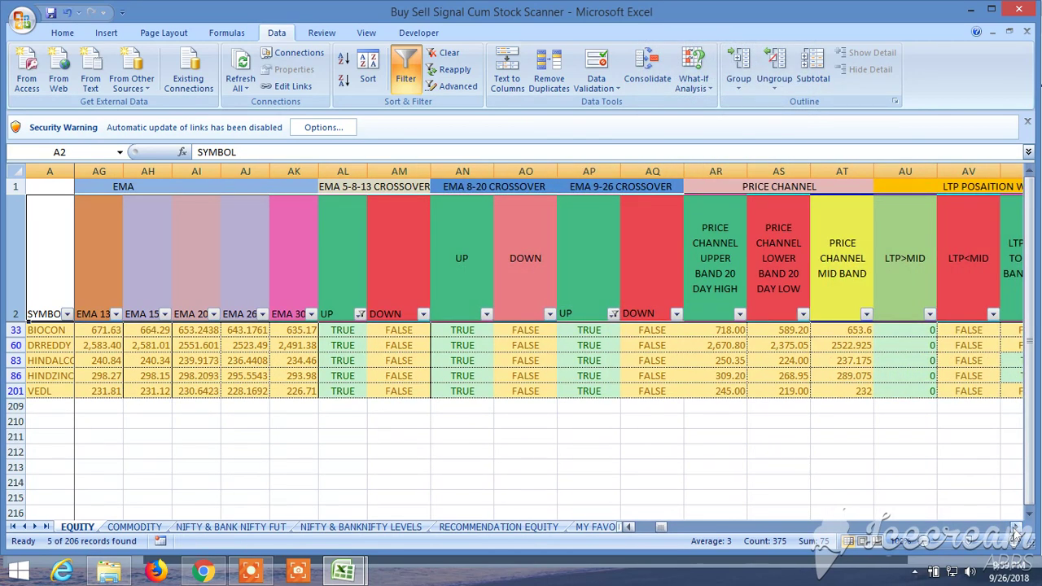
{"action": "left_click", "coordinate": [1016, 527]}
{"action": "left_click", "coordinate": [1016, 527]}
{"action": "left_click", "coordinate": [1016, 528]}
{"action": "left_click", "coordinate": [1016, 527]}
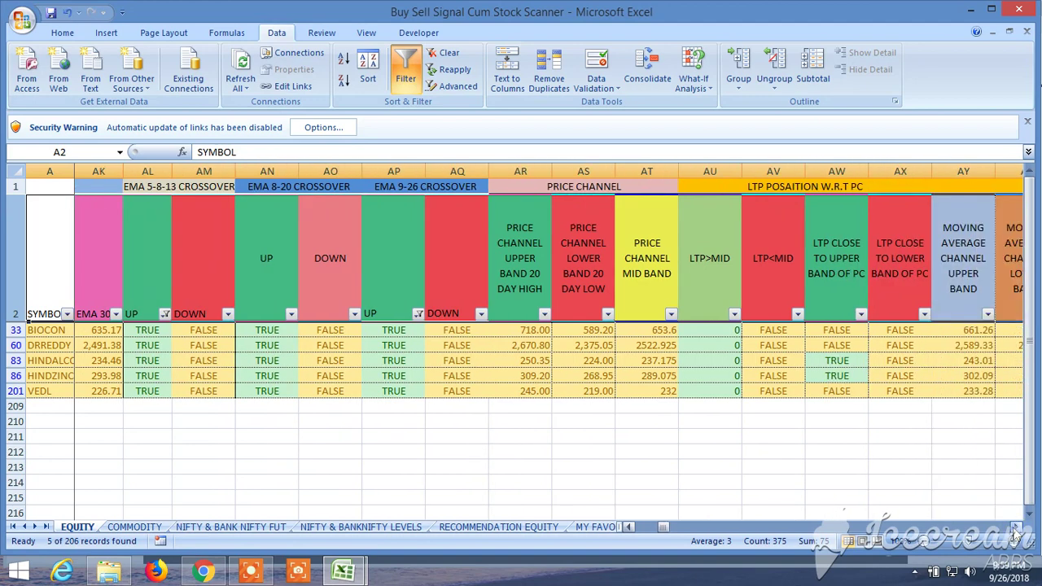
{"action": "left_click", "coordinate": [1016, 528]}
{"action": "left_click", "coordinate": [1016, 528]}
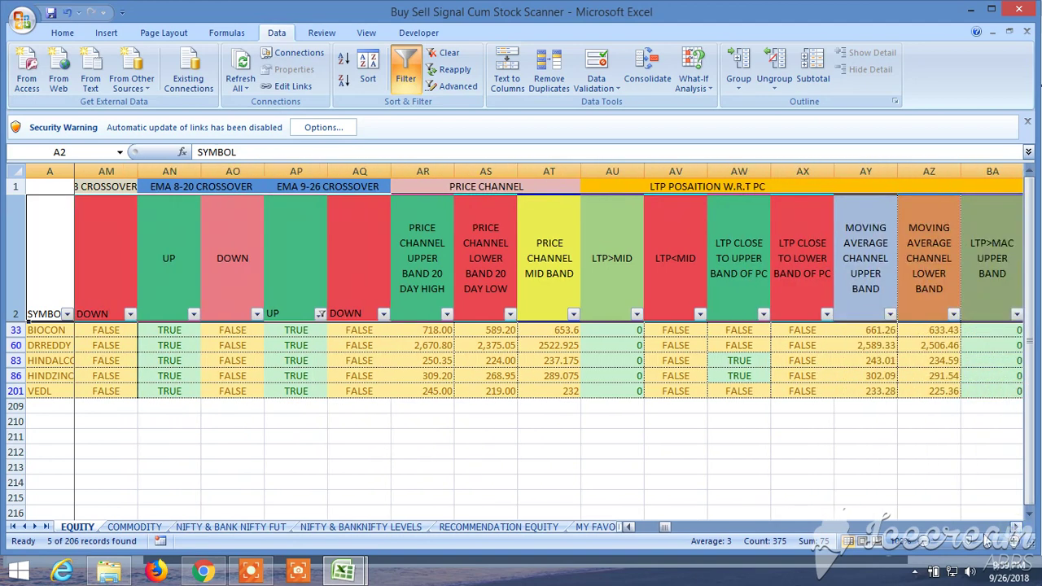
{"action": "left_click", "coordinate": [754, 362]}
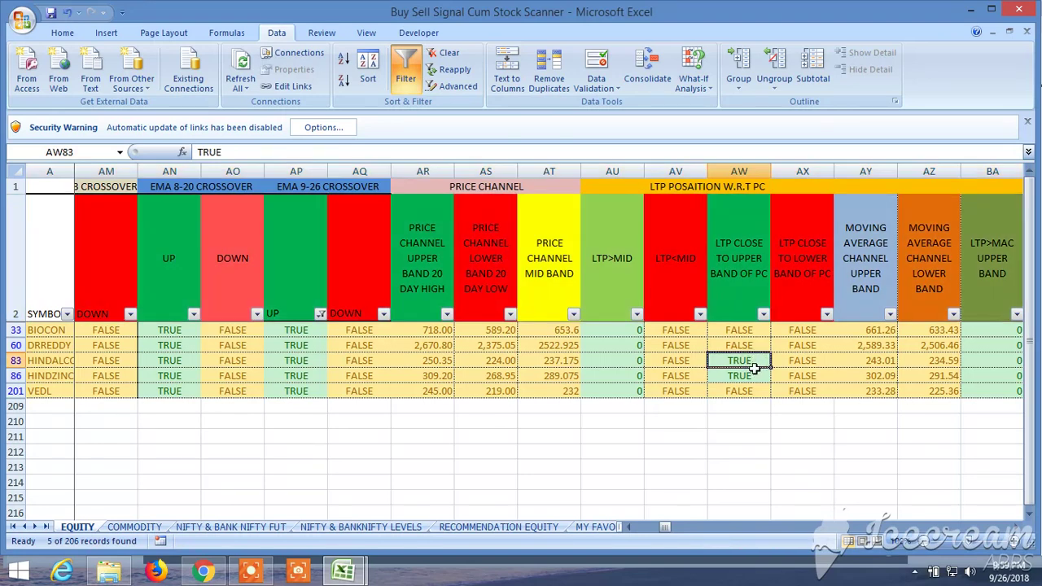
{"action": "left_click", "coordinate": [745, 375]}
{"action": "left_click", "coordinate": [747, 360]}
{"action": "left_click", "coordinate": [749, 375]}
{"action": "left_click", "coordinate": [750, 361]}
{"action": "left_click", "coordinate": [751, 372]}
{"action": "left_click", "coordinate": [741, 361]}
{"action": "left_click", "coordinate": [62, 362]}
{"action": "left_click", "coordinate": [62, 375]}
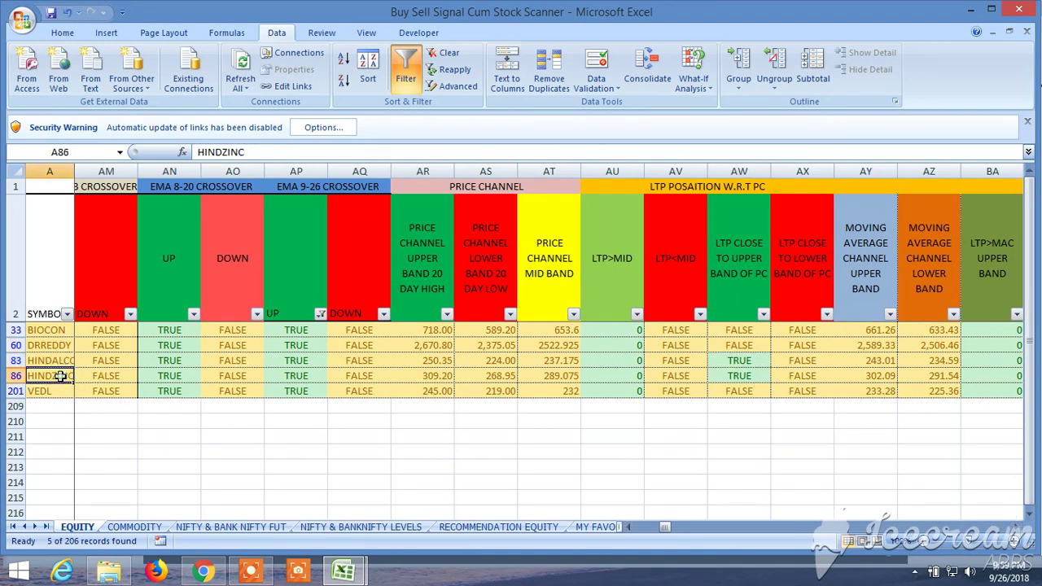
Review the moving average channel columns for the filtered stocks, including the LTP-to-band comparisons
{"action": "left_click", "coordinate": [1015, 528]}
{"action": "left_click", "coordinate": [1015, 527]}
{"action": "left_click", "coordinate": [1015, 527]}
{"action": "left_click", "coordinate": [1015, 528]}
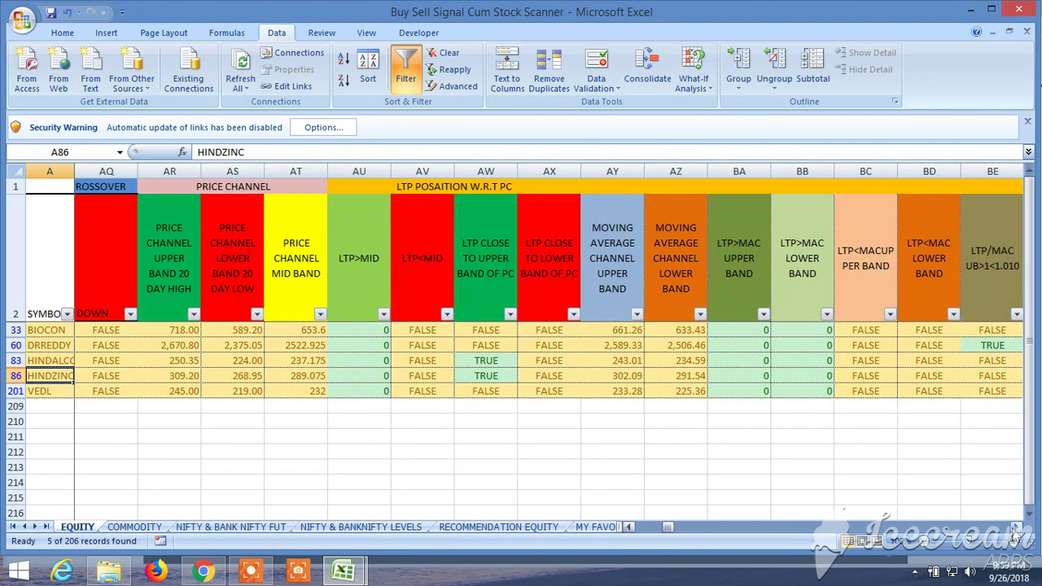
{"action": "left_click", "coordinate": [1015, 528]}
{"action": "left_click", "coordinate": [1015, 527]}
{"action": "left_click", "coordinate": [1015, 527]}
{"action": "left_click", "coordinate": [1015, 528]}
{"action": "left_click", "coordinate": [1015, 528]}
{"action": "left_click", "coordinate": [1015, 528]}
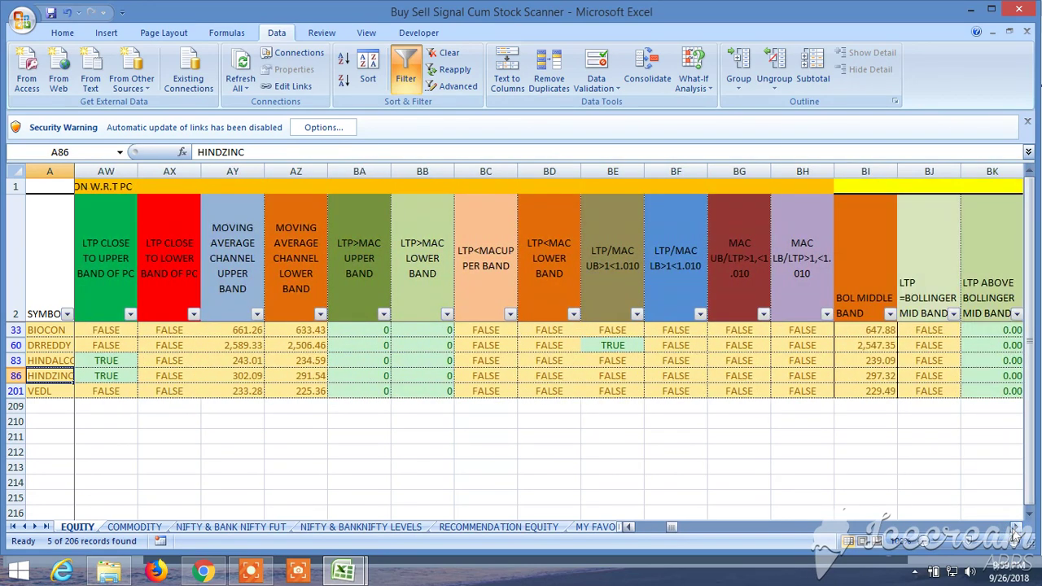
Examine the Bollinger Band and Bollinger % B columns for the filtered stocks
{"action": "left_click", "coordinate": [1015, 528]}
{"action": "left_click", "coordinate": [1015, 528]}
{"action": "left_click", "coordinate": [1015, 528]}
{"action": "left_click", "coordinate": [1015, 527]}
{"action": "left_click", "coordinate": [1015, 527]}
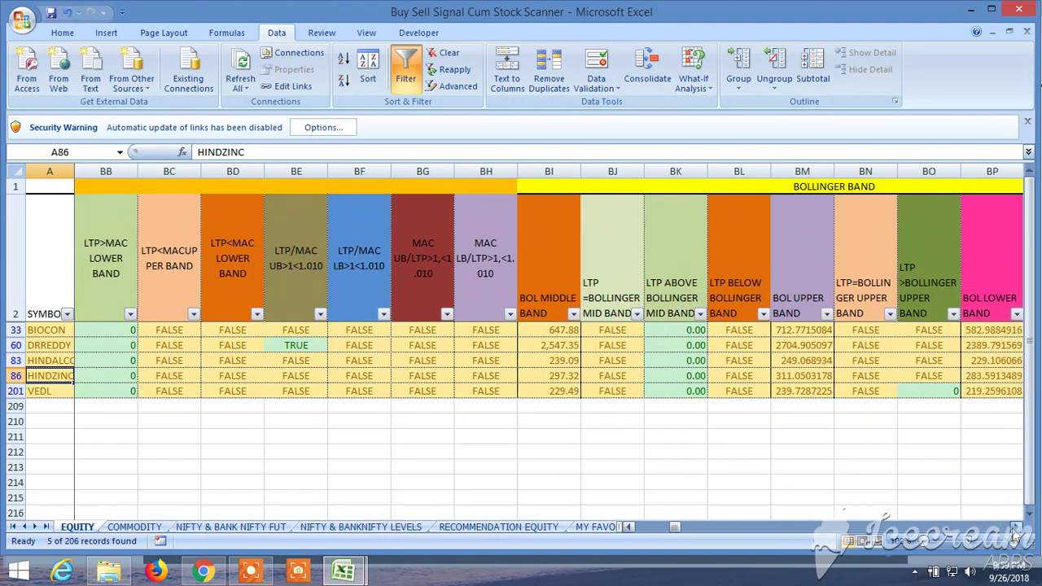
{"action": "left_click", "coordinate": [1015, 528]}
{"action": "left_click", "coordinate": [1015, 528]}
{"action": "left_click", "coordinate": [1015, 527]}
{"action": "left_click", "coordinate": [1015, 528]}
{"action": "left_click", "coordinate": [1015, 527]}
{"action": "left_click", "coordinate": [1015, 528]}
{"action": "left_click", "coordinate": [1015, 528]}
{"action": "left_click", "coordinate": [1015, 528]}
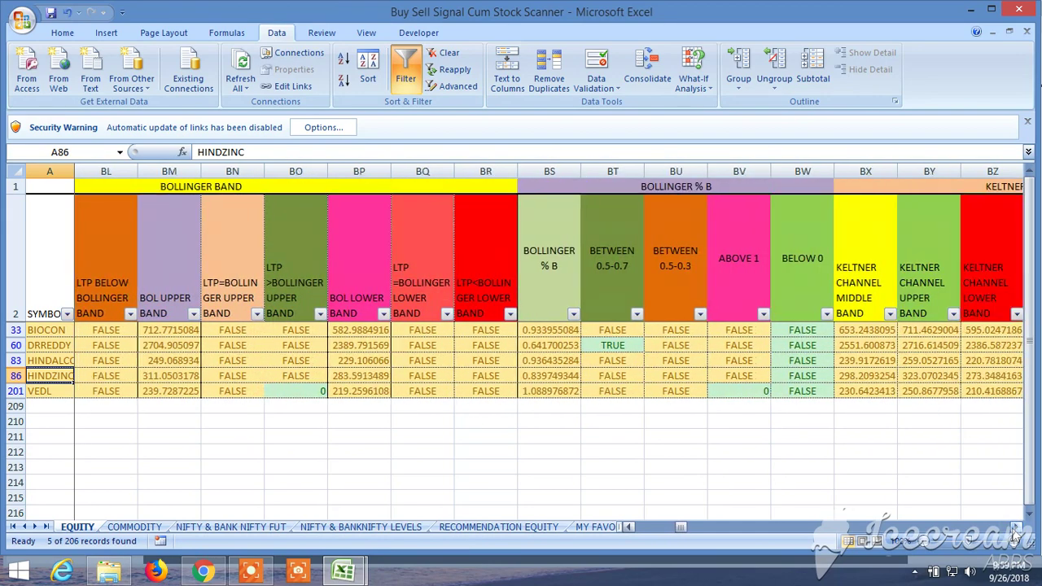
Look through the Keltner channel and Bollinger Band combination columns and the MACD columns for the filtered stocks
{"action": "left_click", "coordinate": [1015, 528]}
{"action": "left_click", "coordinate": [1015, 527]}
{"action": "left_click", "coordinate": [1015, 528]}
{"action": "left_click", "coordinate": [1015, 528]}
{"action": "left_click", "coordinate": [1016, 528]}
{"action": "left_click", "coordinate": [1015, 528]}
{"action": "left_click", "coordinate": [1015, 528]}
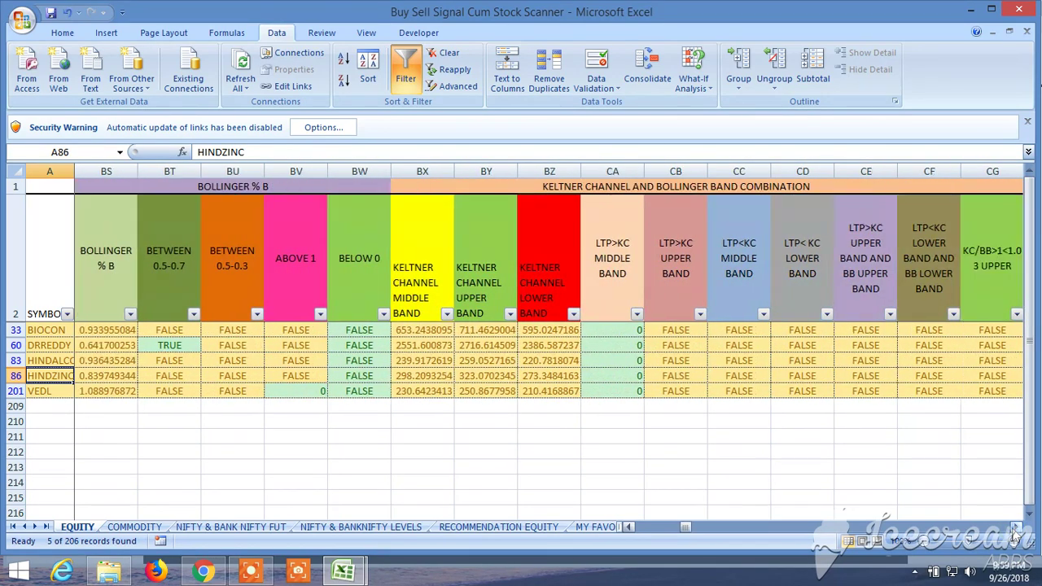
{"action": "left_click", "coordinate": [1015, 528]}
{"action": "left_click", "coordinate": [1015, 527]}
{"action": "left_click", "coordinate": [1015, 527]}
{"action": "left_click", "coordinate": [1015, 528]}
{"action": "left_click", "coordinate": [1015, 528]}
{"action": "left_click", "coordinate": [1015, 527]}
{"action": "left_click", "coordinate": [1015, 527]}
{"action": "left_click", "coordinate": [1015, 528]}
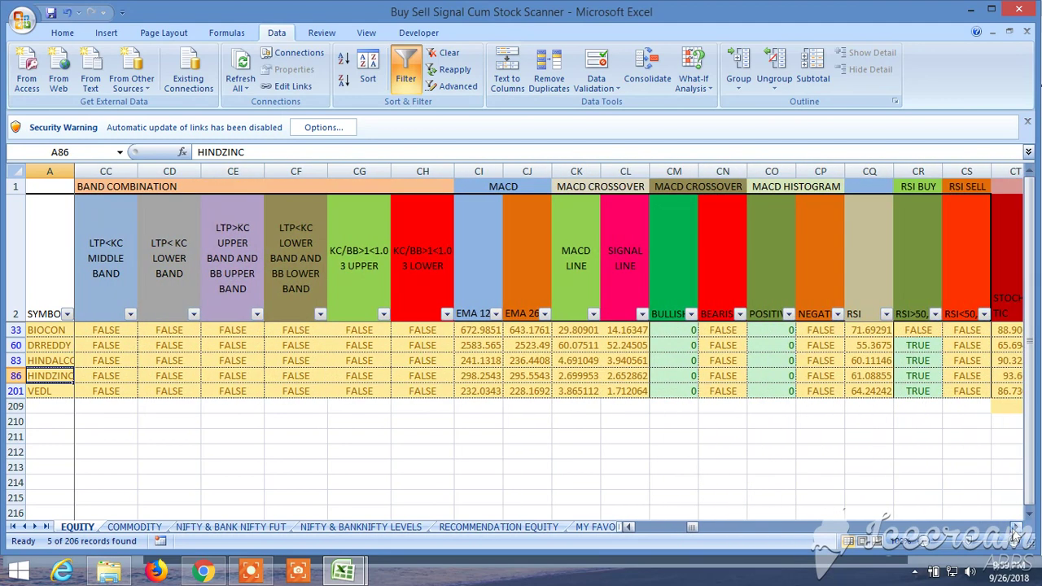
Filter the RSI BUY column (RSI>50,<70) to show only TRUE
{"action": "left_click", "coordinate": [1015, 527]}
{"action": "left_click", "coordinate": [1016, 527]}
{"action": "left_click", "coordinate": [1015, 527]}
{"action": "left_click", "coordinate": [1015, 528]}
{"action": "left_click", "coordinate": [1015, 527]}
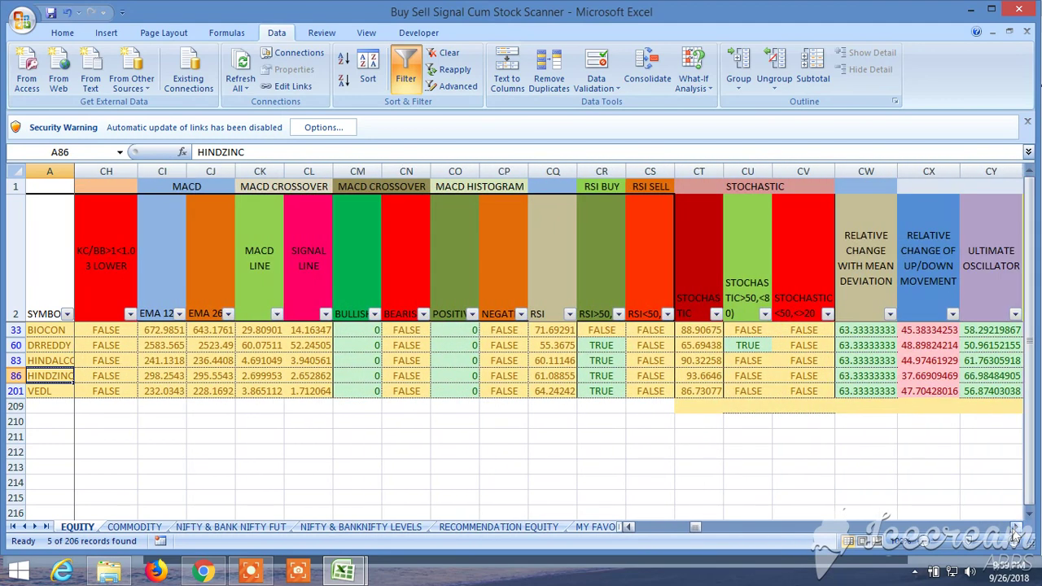
{"action": "left_click", "coordinate": [619, 314]}
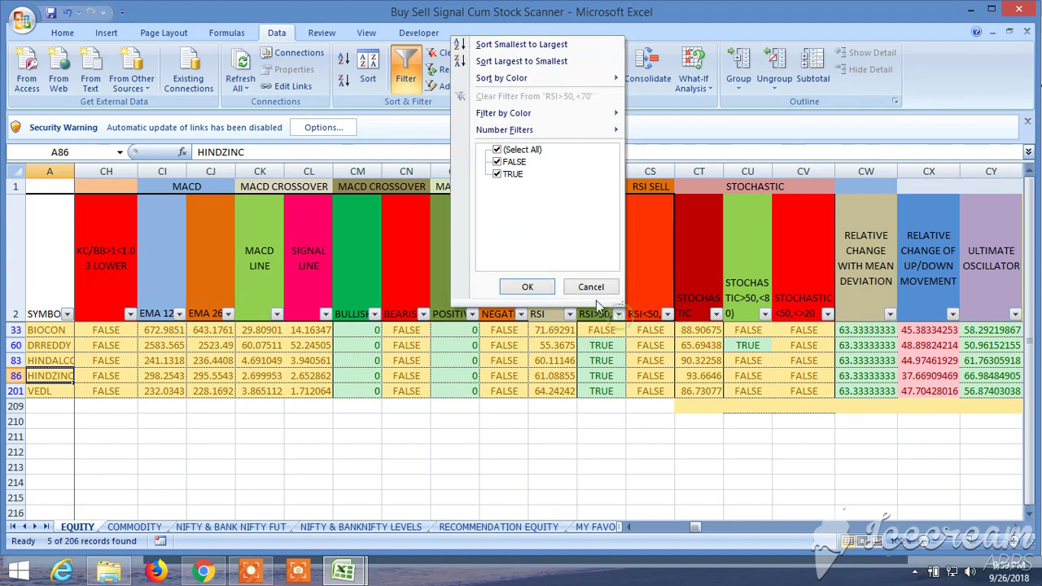
{"action": "left_click", "coordinate": [500, 163]}
{"action": "left_click", "coordinate": [527, 287]}
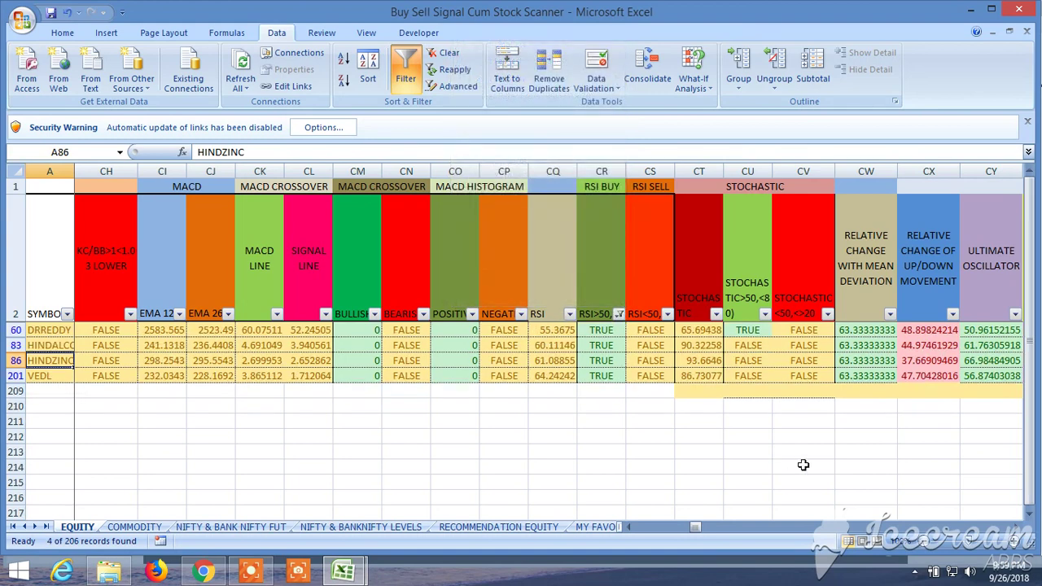
Review the stochastic, oscillator, standard deviation, ATR, strength factor and weighted close columns for the filtered stocks
{"action": "left_click", "coordinate": [1016, 527]}
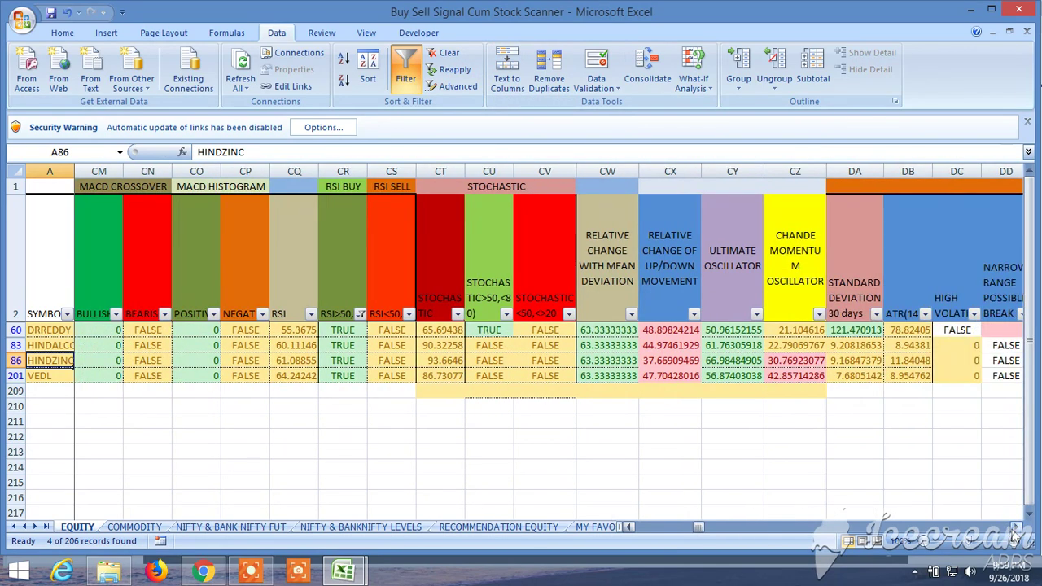
{"action": "left_click", "coordinate": [1016, 527]}
{"action": "left_click", "coordinate": [1016, 527]}
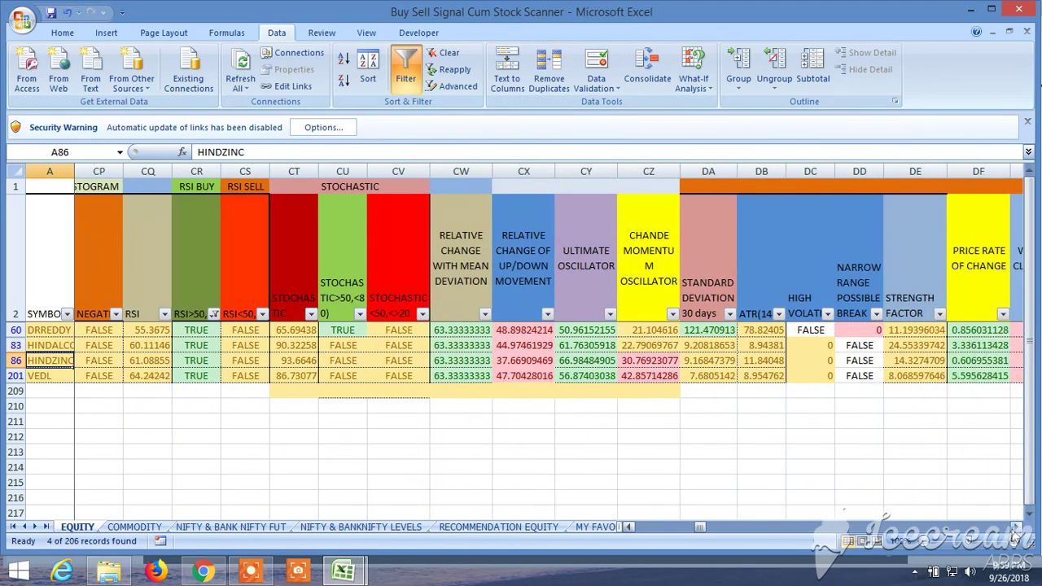
{"action": "left_click", "coordinate": [1016, 527]}
{"action": "left_click", "coordinate": [1016, 527]}
{"action": "left_click", "coordinate": [1016, 526]}
{"action": "left_click", "coordinate": [1016, 527]}
{"action": "left_click", "coordinate": [1016, 527]}
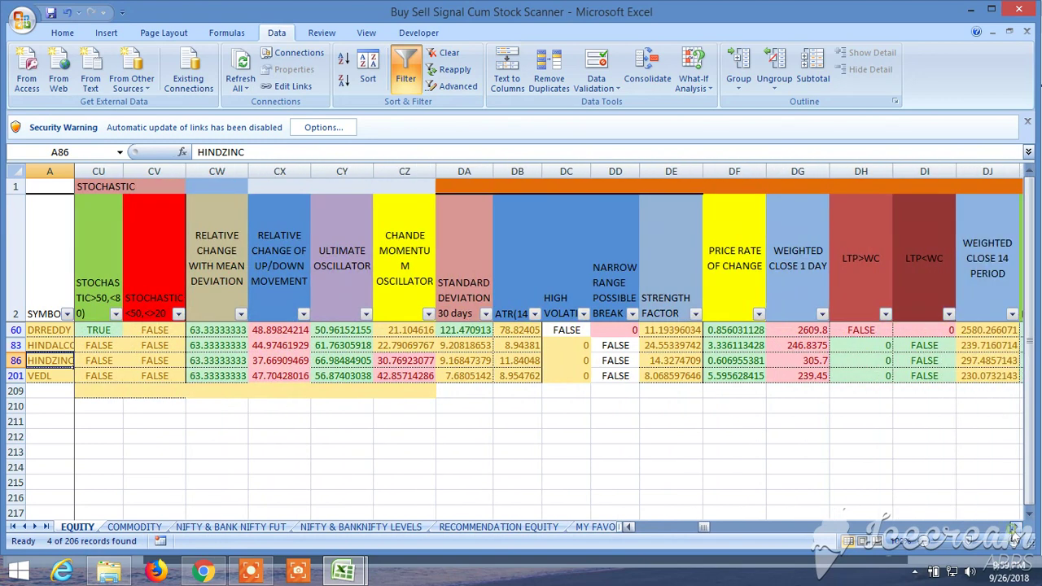
{"action": "left_click", "coordinate": [1015, 527]}
{"action": "left_click", "coordinate": [1016, 527]}
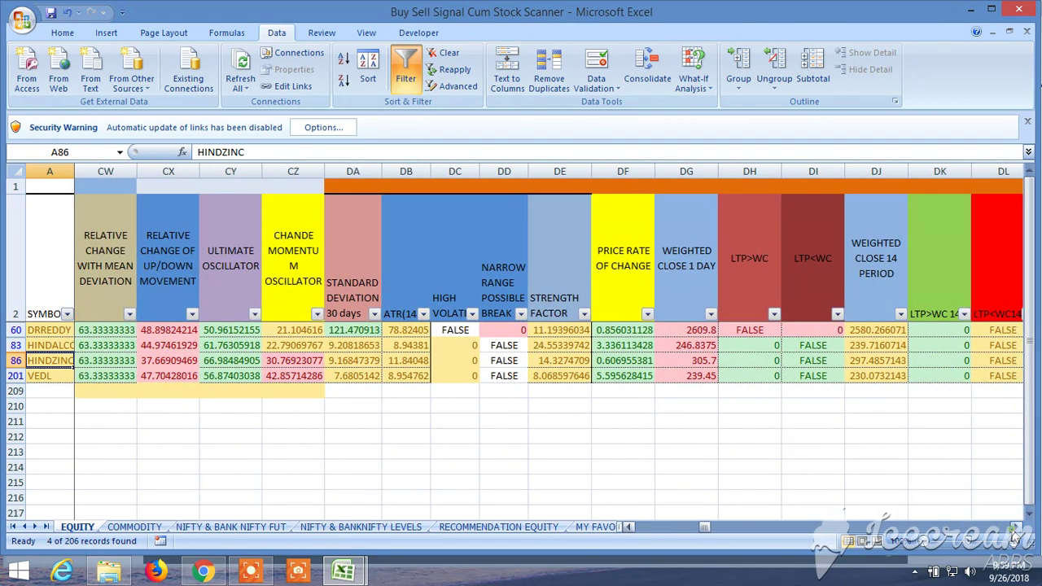
{"action": "left_click", "coordinate": [1016, 527]}
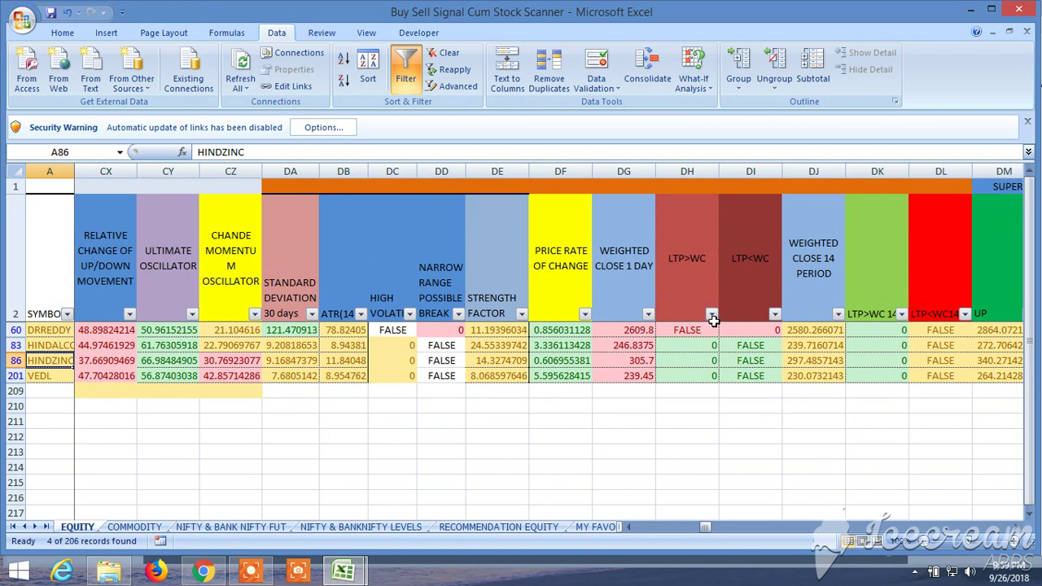
Filter the LTP>LSMA column to exclude FALSE and keep only the 0 entries
{"action": "left_click", "coordinate": [1016, 527]}
{"action": "left_click", "coordinate": [1016, 527]}
{"action": "left_click", "coordinate": [1016, 527]}
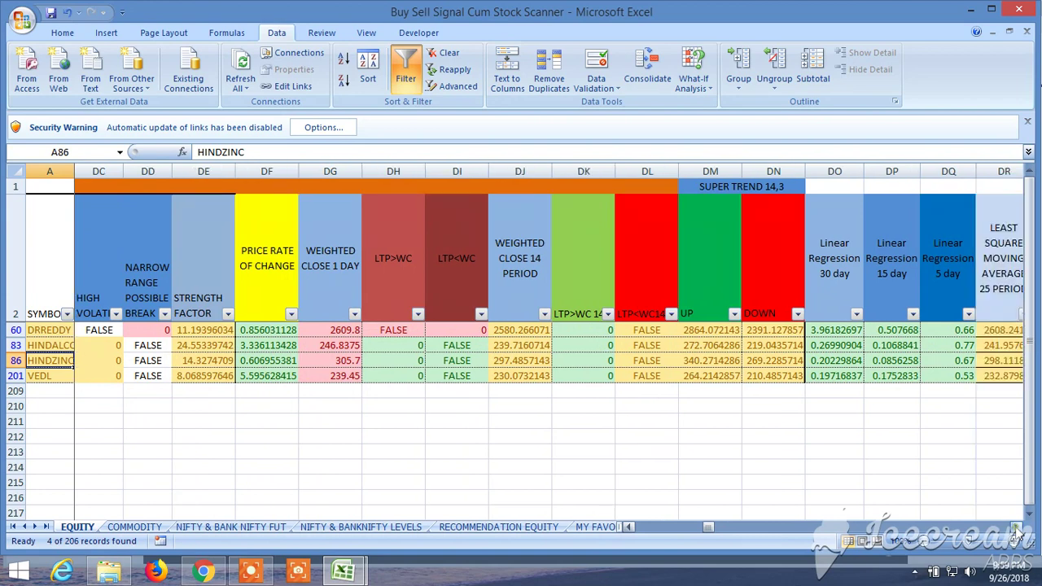
{"action": "left_click", "coordinate": [1016, 527]}
{"action": "left_click", "coordinate": [1016, 527]}
{"action": "left_click", "coordinate": [1016, 527]}
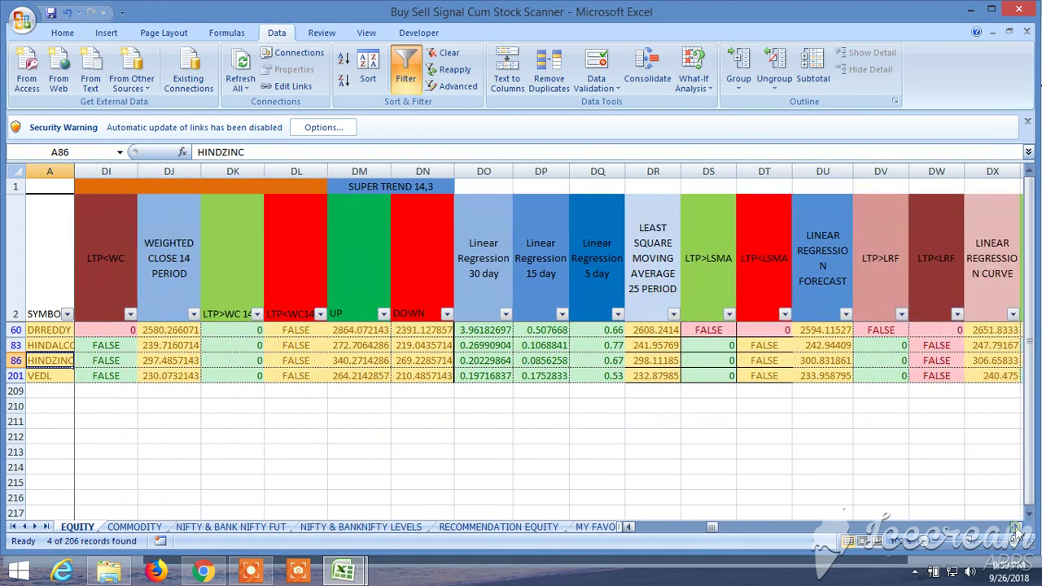
{"action": "left_click", "coordinate": [729, 313]}
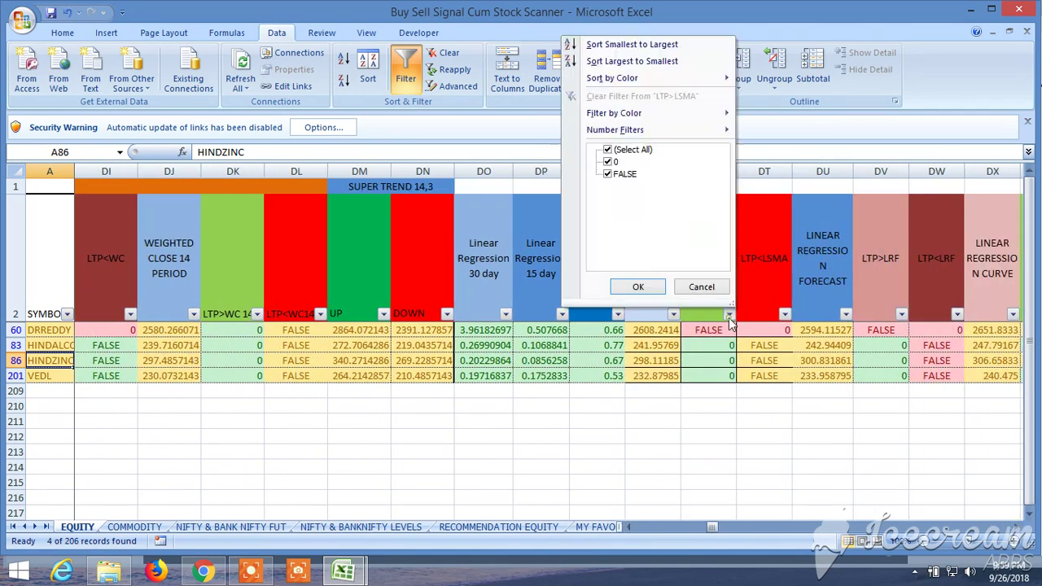
{"action": "left_click", "coordinate": [608, 175]}
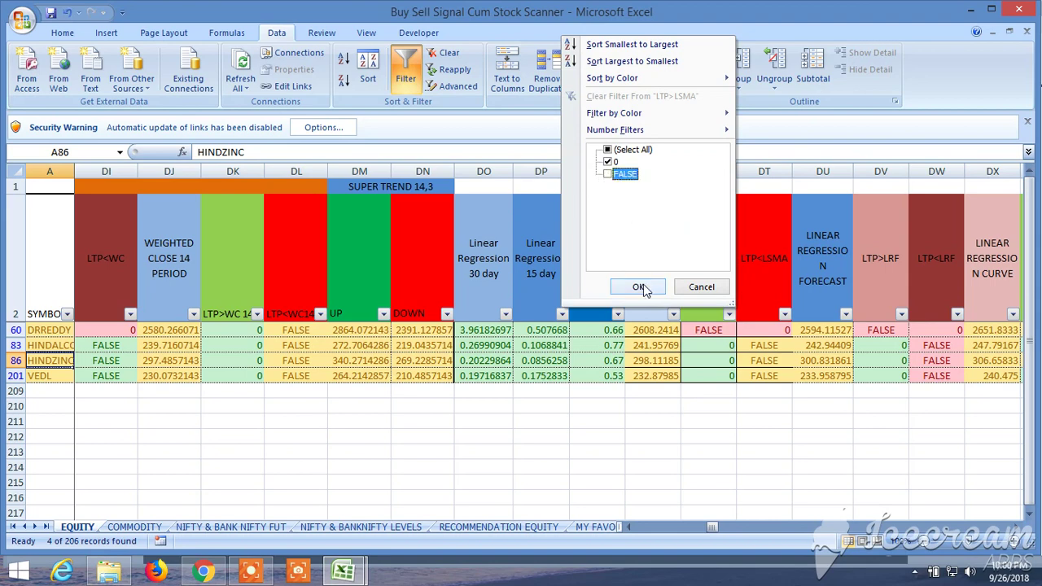
{"action": "left_click", "coordinate": [638, 287]}
Examine the linear regression and Chandelier Exit columns, plus the intraday buy/sell levels and last prices of the remaining stocks
{"action": "left_click", "coordinate": [1016, 526]}
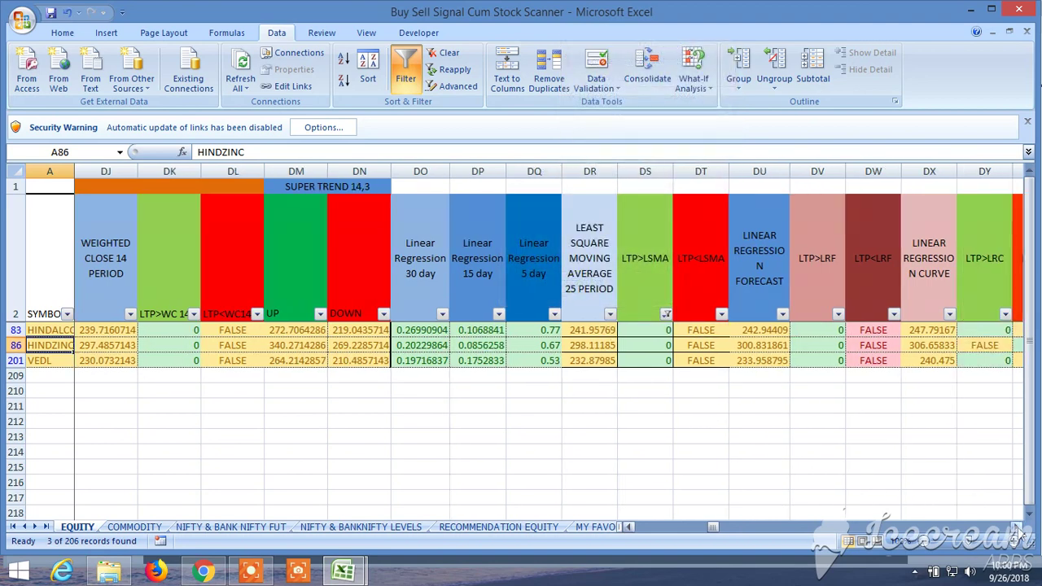
{"action": "left_click", "coordinate": [1016, 527]}
{"action": "left_click", "coordinate": [1016, 527]}
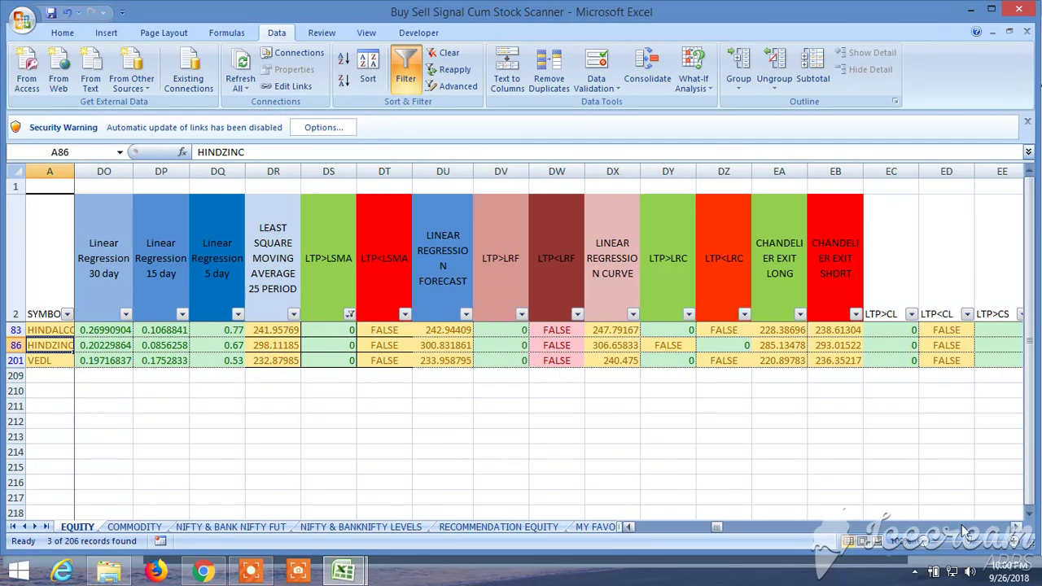
{"action": "left_click_drag", "start_coordinate": [716, 527], "coordinate": [696, 529]}
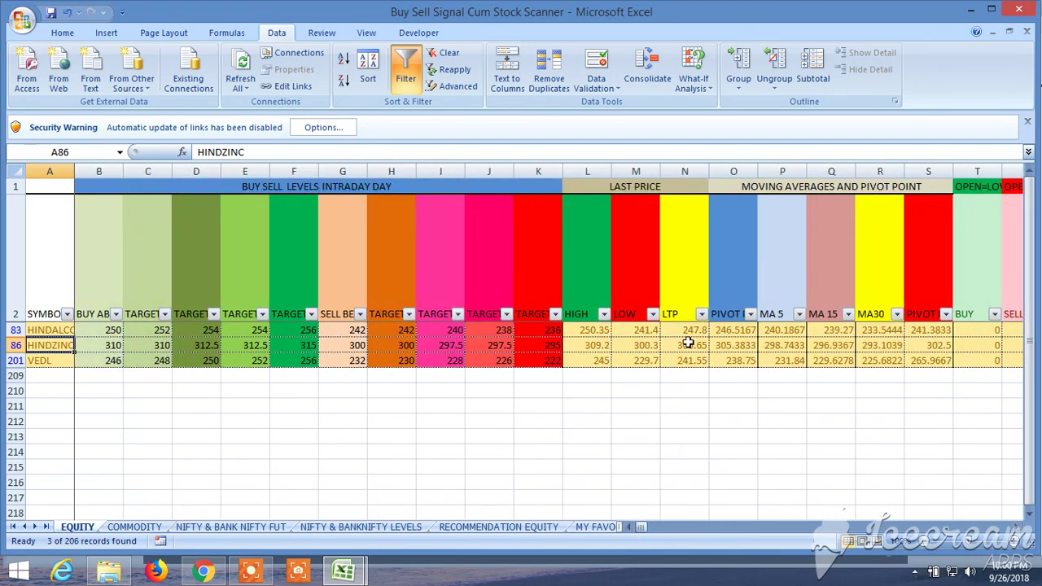
Review the New Buy Sell Level 1 and Level 2 Intraday columns and the LTP-based H3/H4 and L3/L4 trading rules
{"action": "left_click_drag", "start_coordinate": [639, 528], "coordinate": [851, 535]}
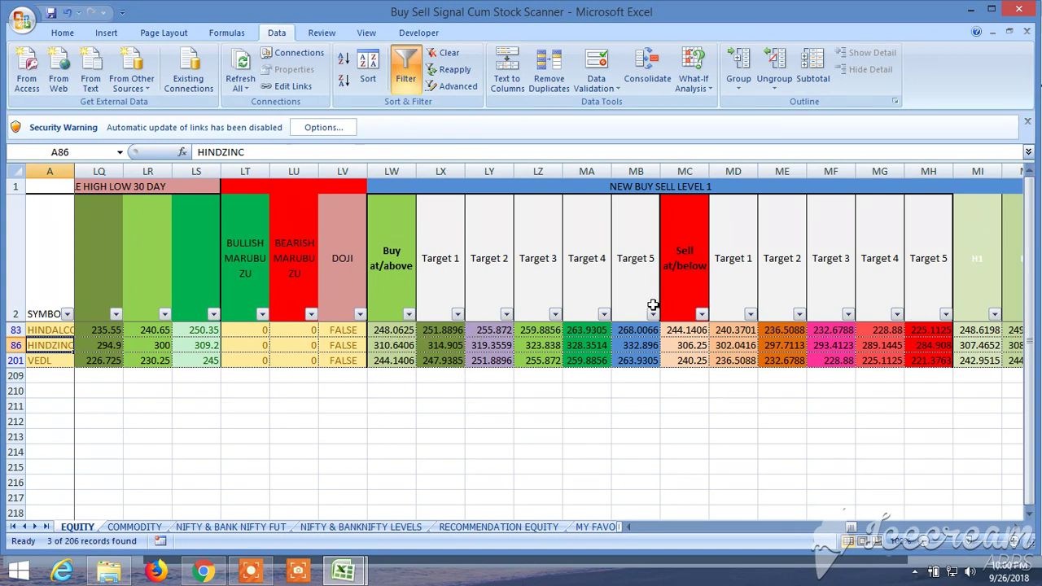
{"action": "left_click_drag", "start_coordinate": [851, 534], "coordinate": [862, 535]}
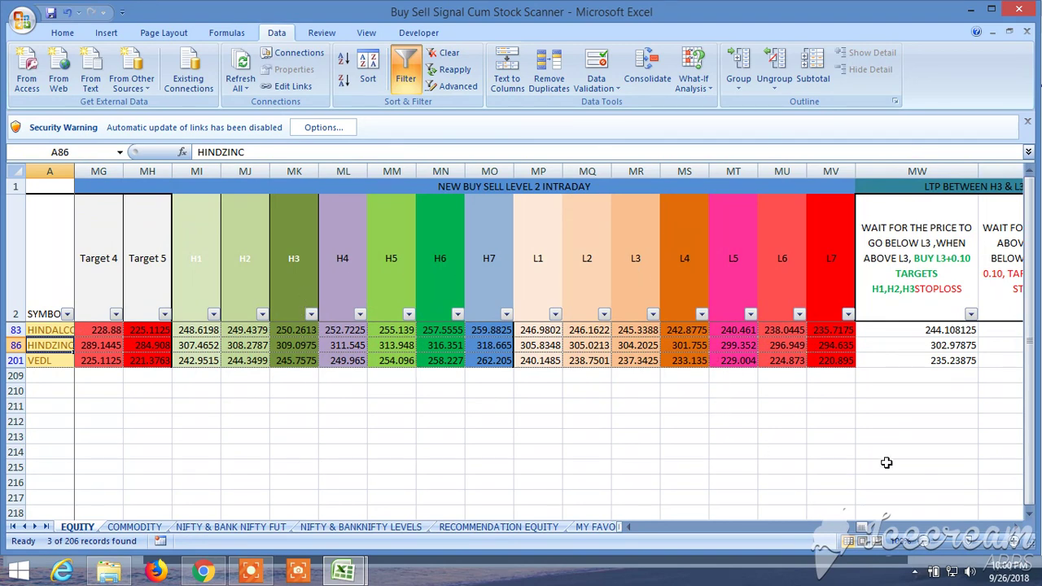
{"action": "left_click_drag", "start_coordinate": [1016, 527], "coordinate": [1016, 529]}
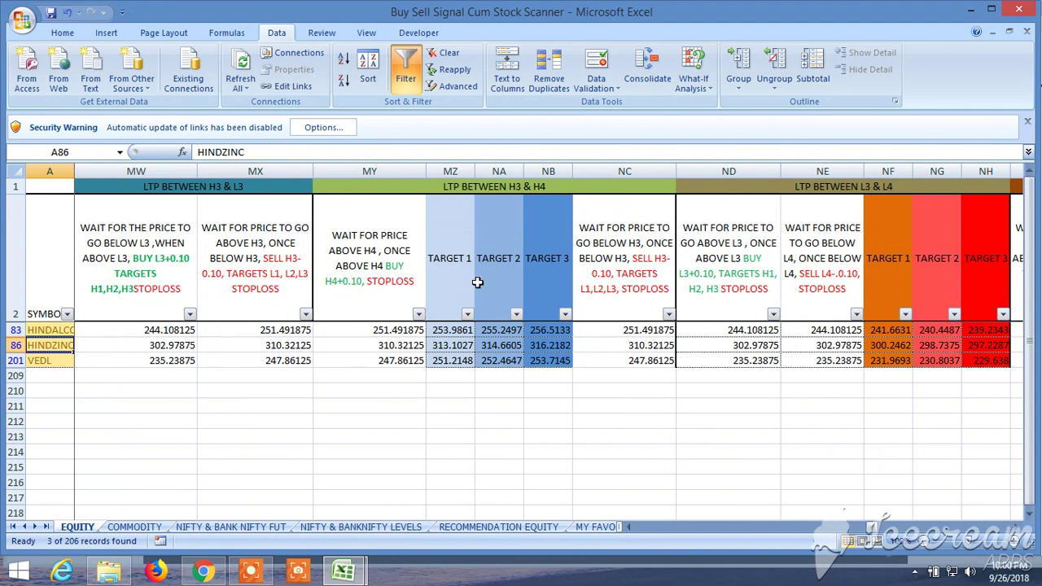
{"action": "left_click", "coordinate": [1018, 527]}
{"action": "left_click", "coordinate": [1018, 527]}
{"action": "left_click", "coordinate": [1018, 528]}
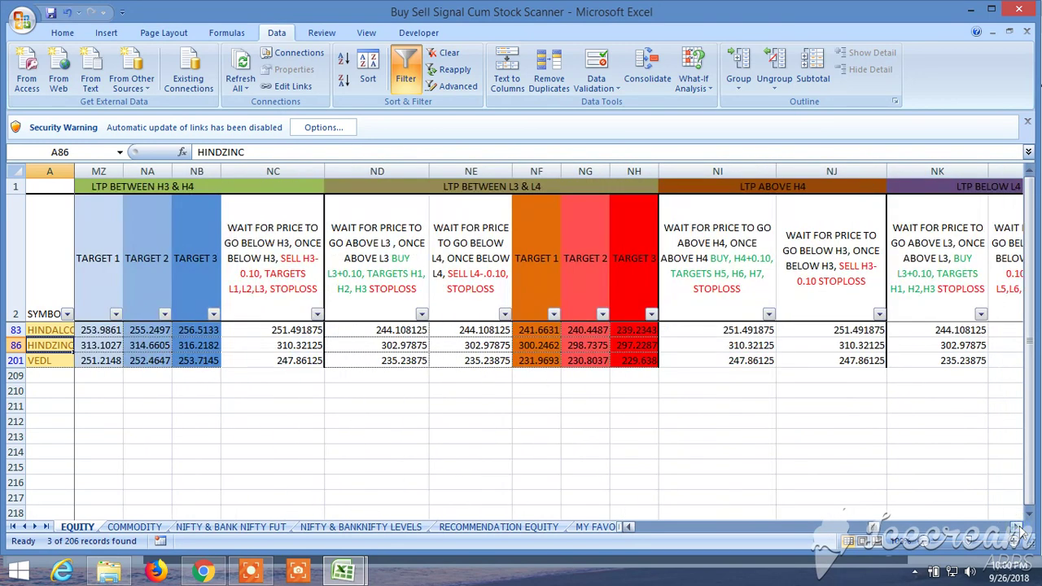
{"action": "left_click", "coordinate": [1017, 527]}
{"action": "left_click", "coordinate": [1017, 528]}
{"action": "left_click", "coordinate": [1018, 527]}
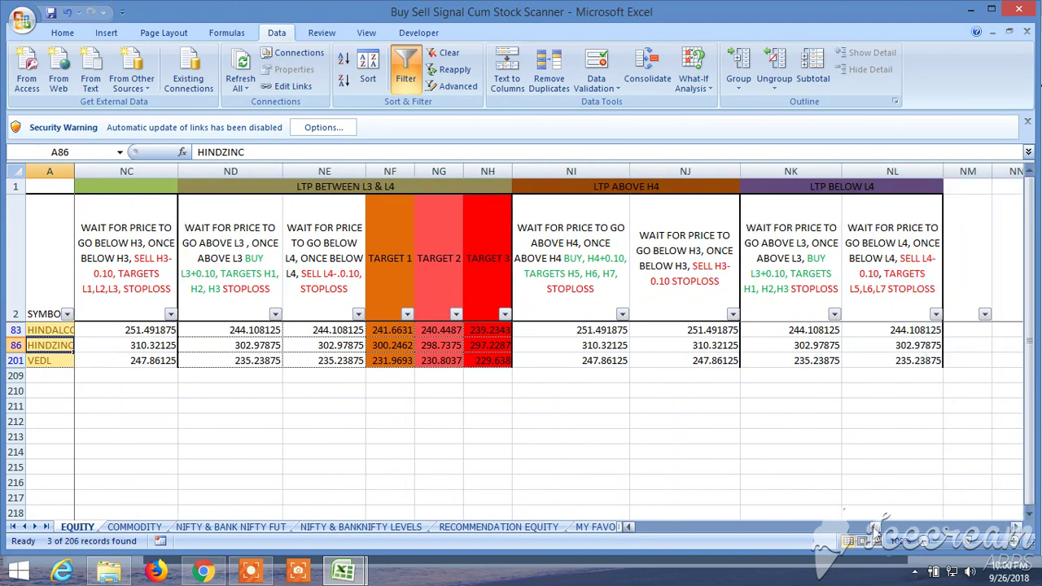
Revisit the BUY SELL LEVELS INTRADAY DAY section, selecting its heading, and look over the oscillator and weighted close columns again
{"action": "mouse_move", "coordinate": [872, 527]}
{"action": "left_mouse_down"}
{"action": "mouse_move", "coordinate": [884, 531]}
{"action": "mouse_move", "coordinate": [876, 537]}
{"action": "left_mouse_up"}
{"action": "left_click_drag", "start_coordinate": [872, 537], "coordinate": [635, 534]}
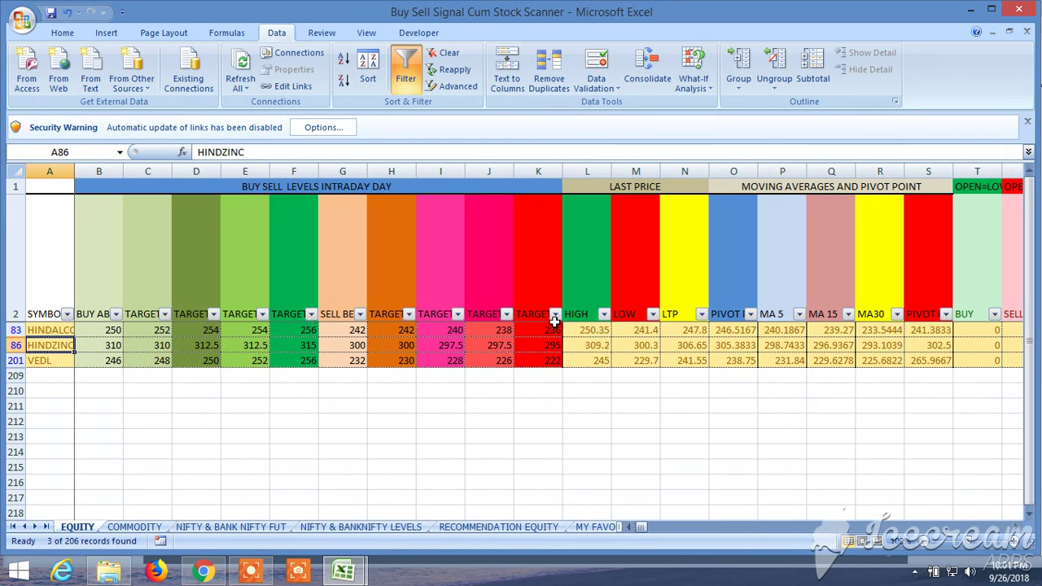
{"action": "left_click", "coordinate": [278, 184]}
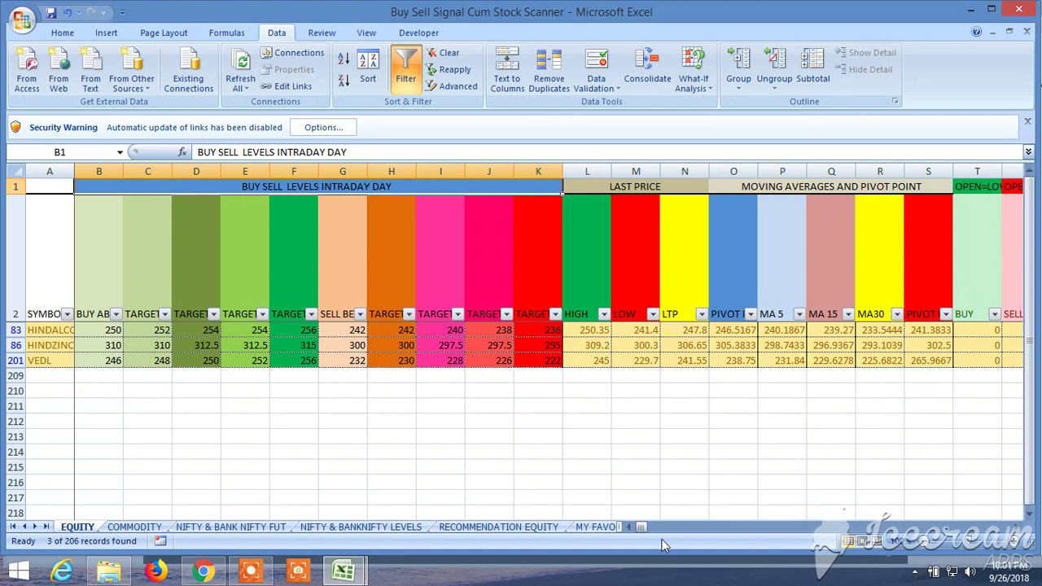
{"action": "left_click_drag", "start_coordinate": [646, 526], "coordinate": [704, 540]}
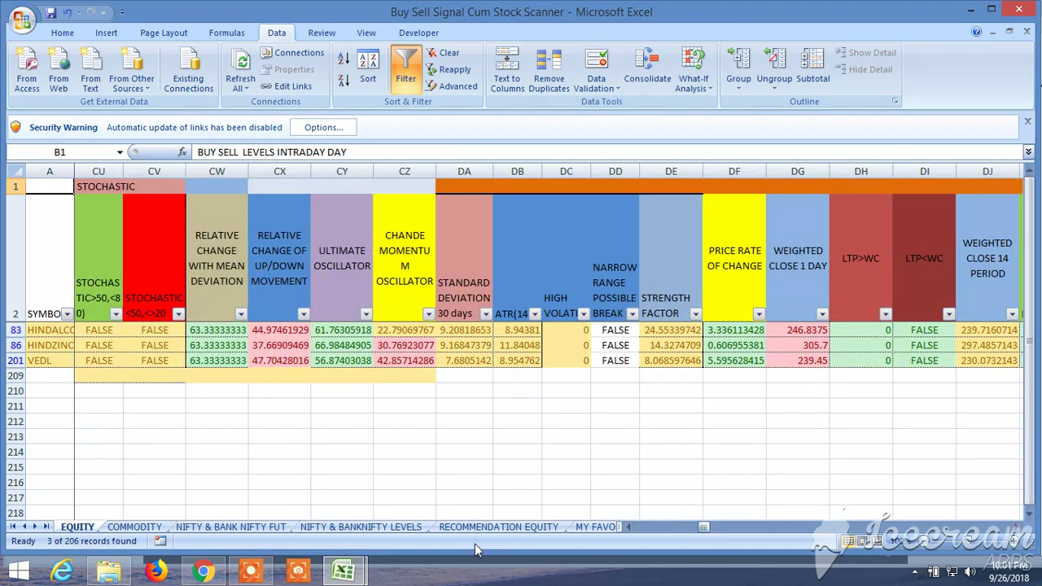
Review the Fibonacci, conventional pivot, RSI, resistance and support levels on the NIFTY & BANKNIFTY LEVELS sheet
{"action": "left_click", "coordinate": [365, 527]}
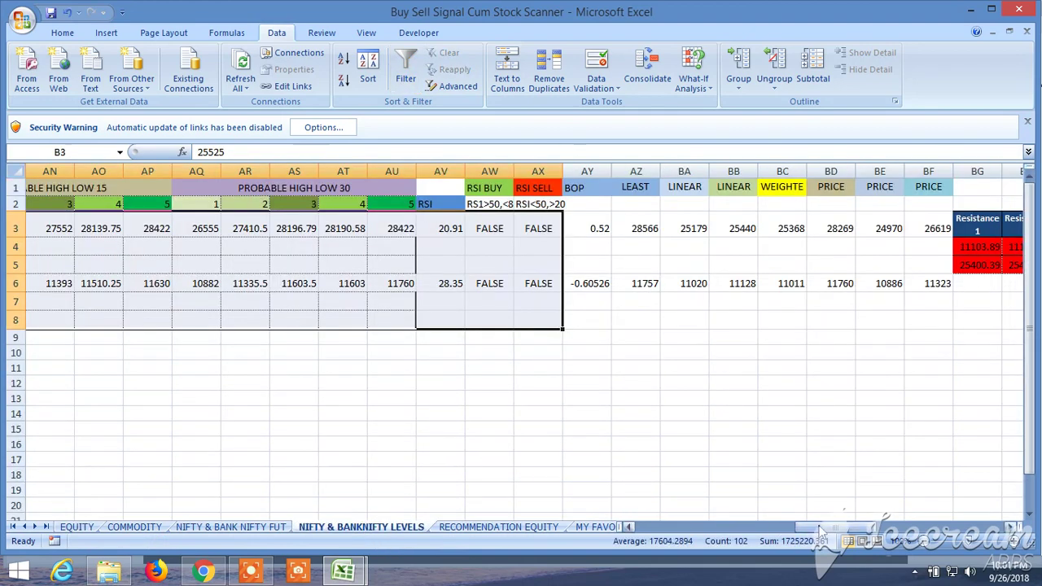
{"action": "left_click_drag", "start_coordinate": [821, 533], "coordinate": [660, 556]}
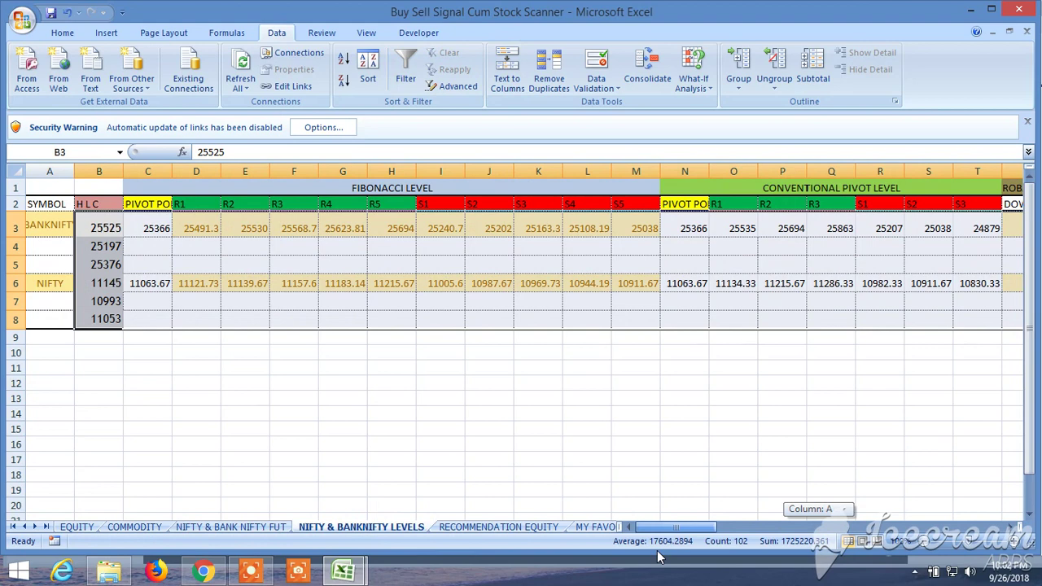
{"action": "left_click_drag", "start_coordinate": [659, 554], "coordinate": [863, 529]}
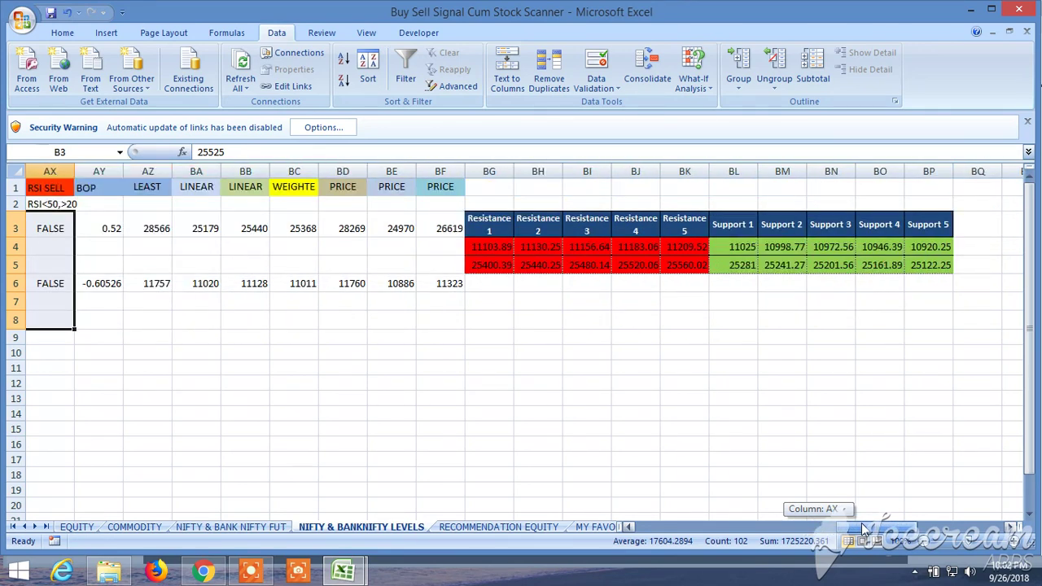
{"action": "left_click_drag", "start_coordinate": [863, 529], "coordinate": [855, 530]}
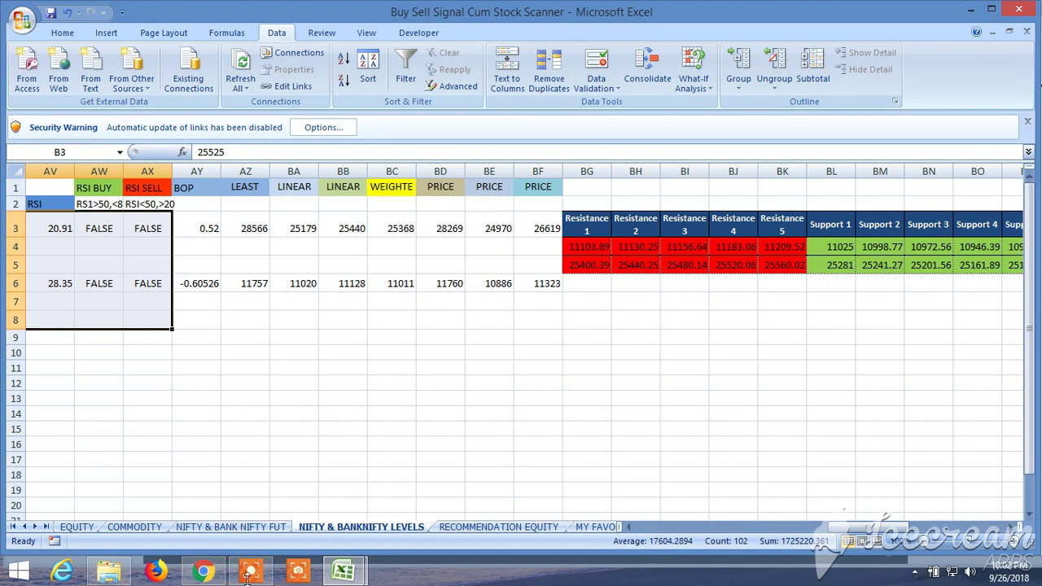
Switch to Chrome and request the NSE Live Watch Equity Stock page, followed by the Equity Derivatives option chain
{"action": "left_click", "coordinate": [202, 571]}
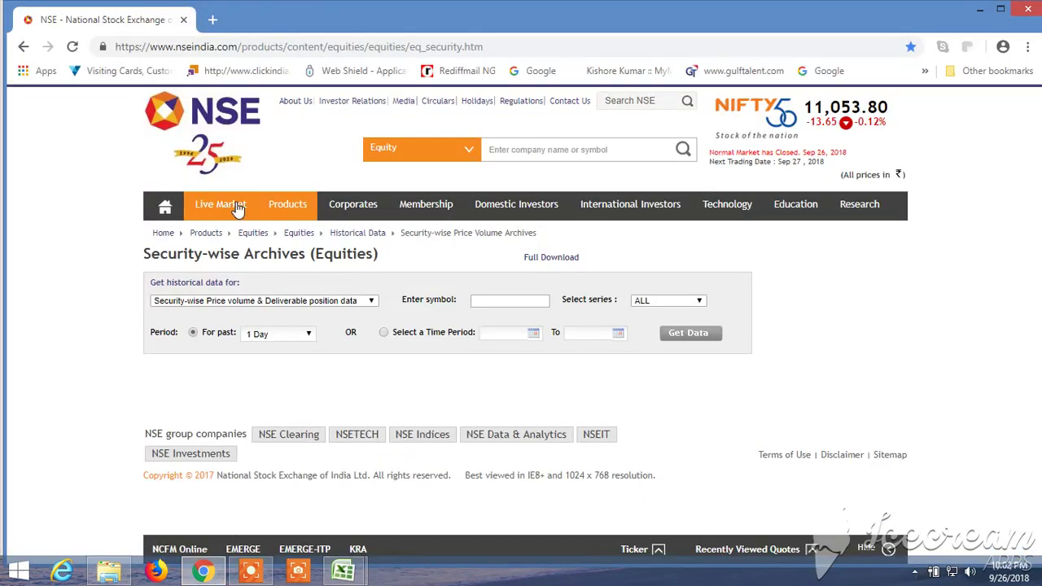
{"action": "mouse_move", "coordinate": [224, 207]}
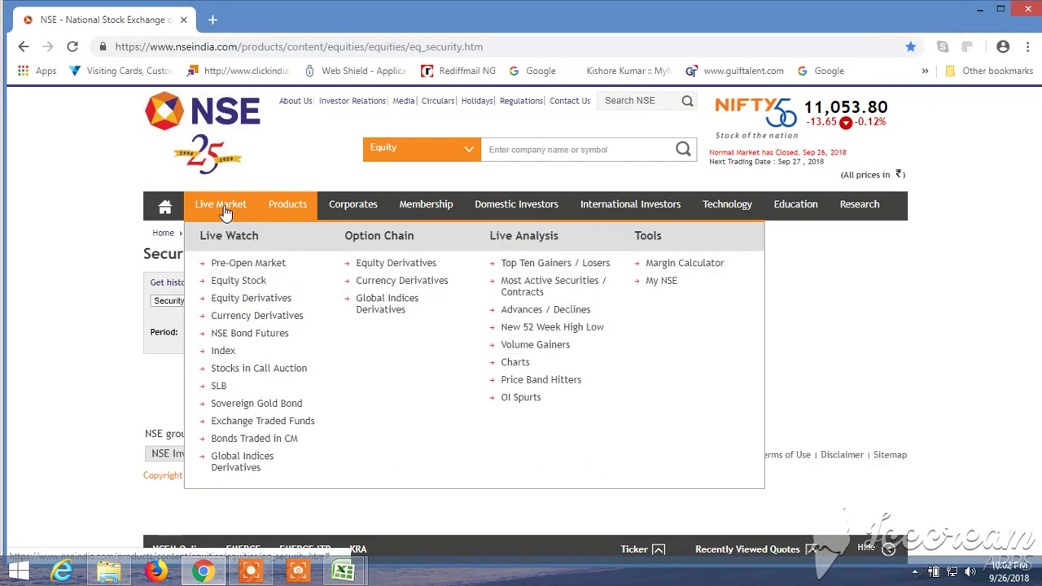
{"action": "left_click", "coordinate": [245, 282]}
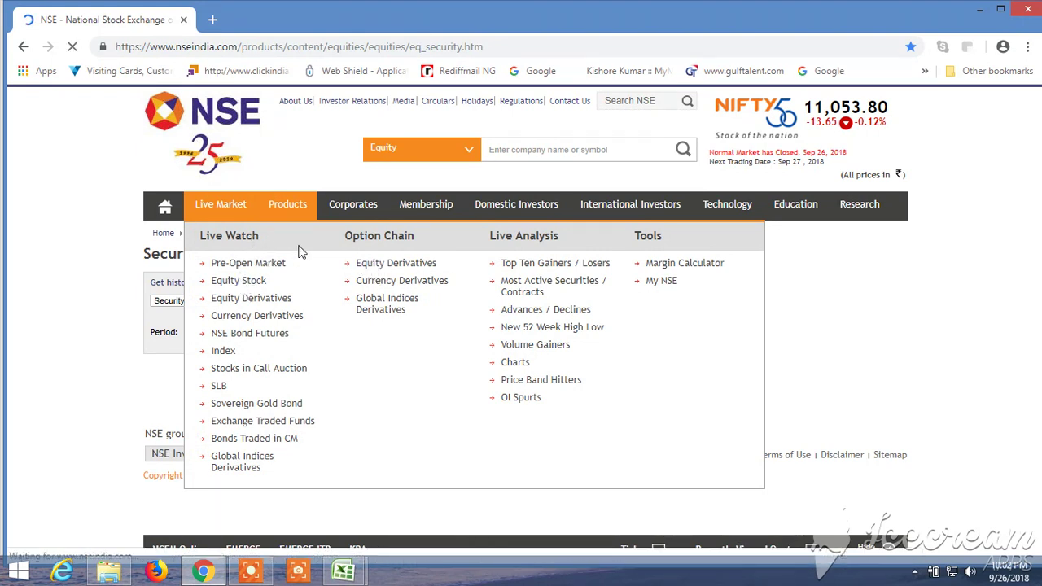
{"action": "left_click", "coordinate": [381, 267]}
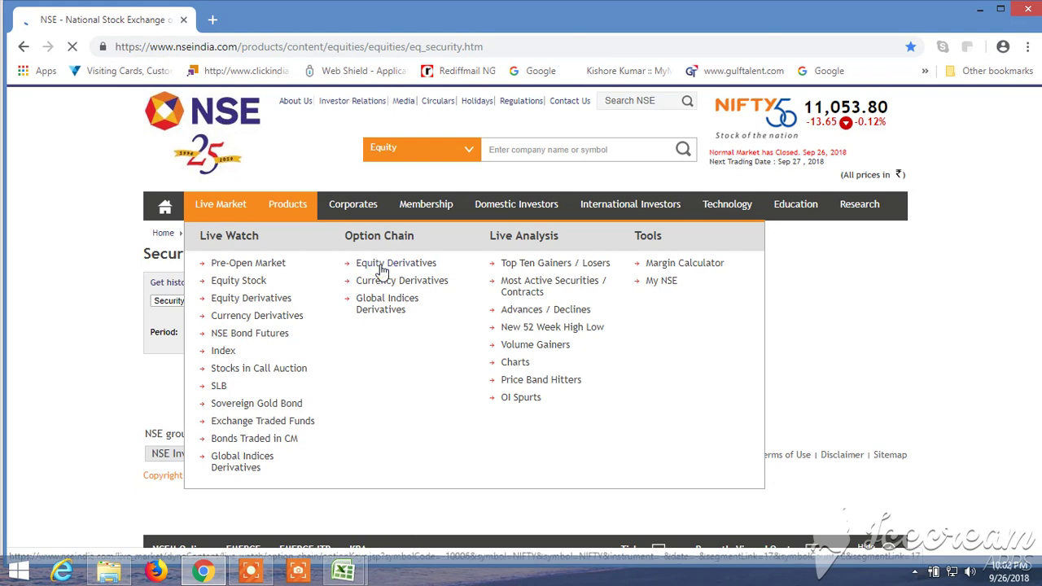
{"action": "left_click", "coordinate": [252, 573]}
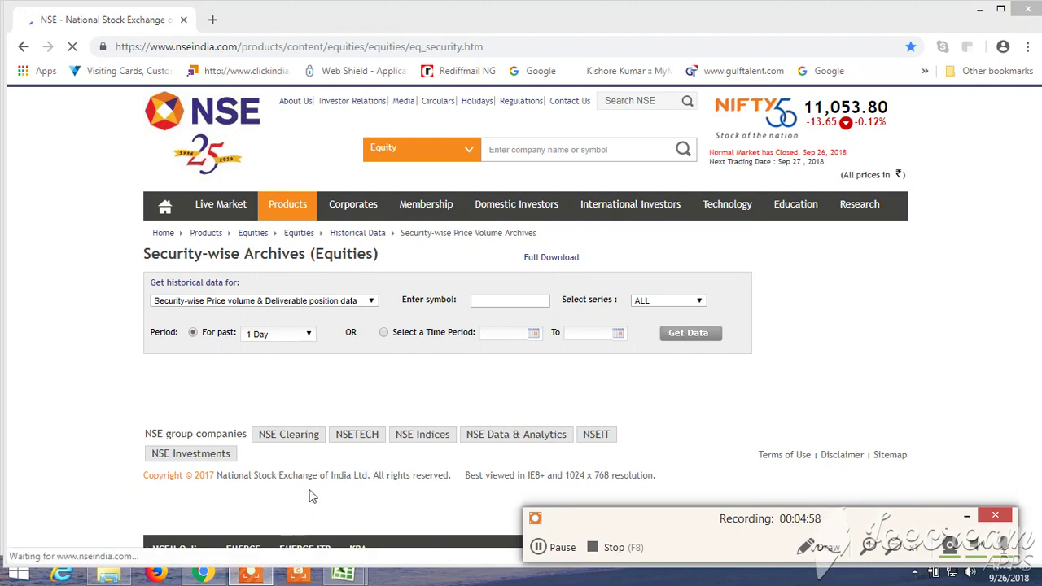